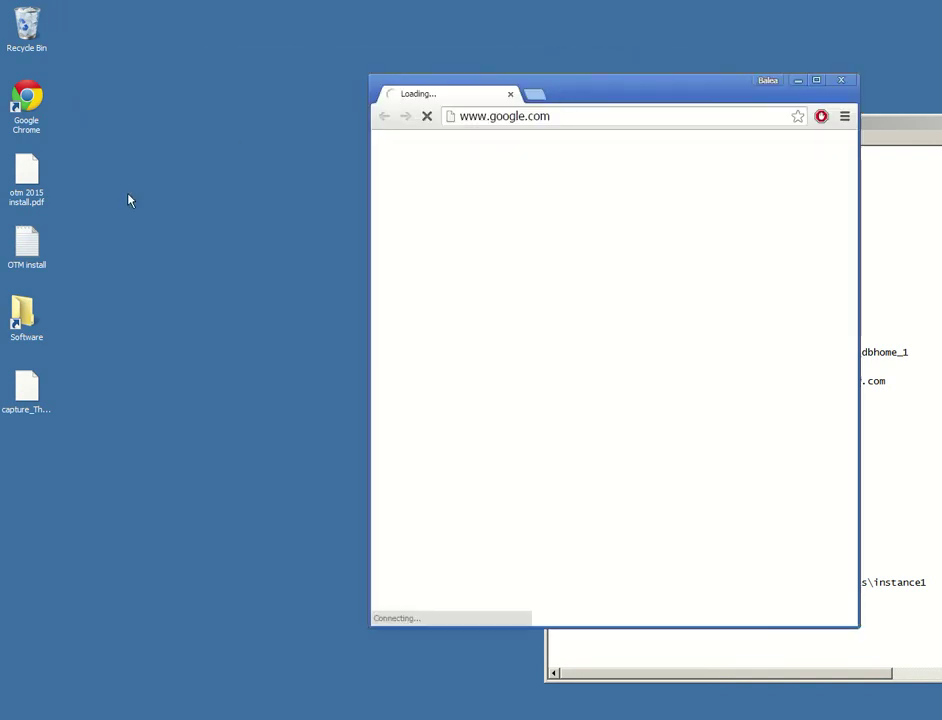
Open the otm 2015 install.pdf guide in Chrome
click(26, 180)
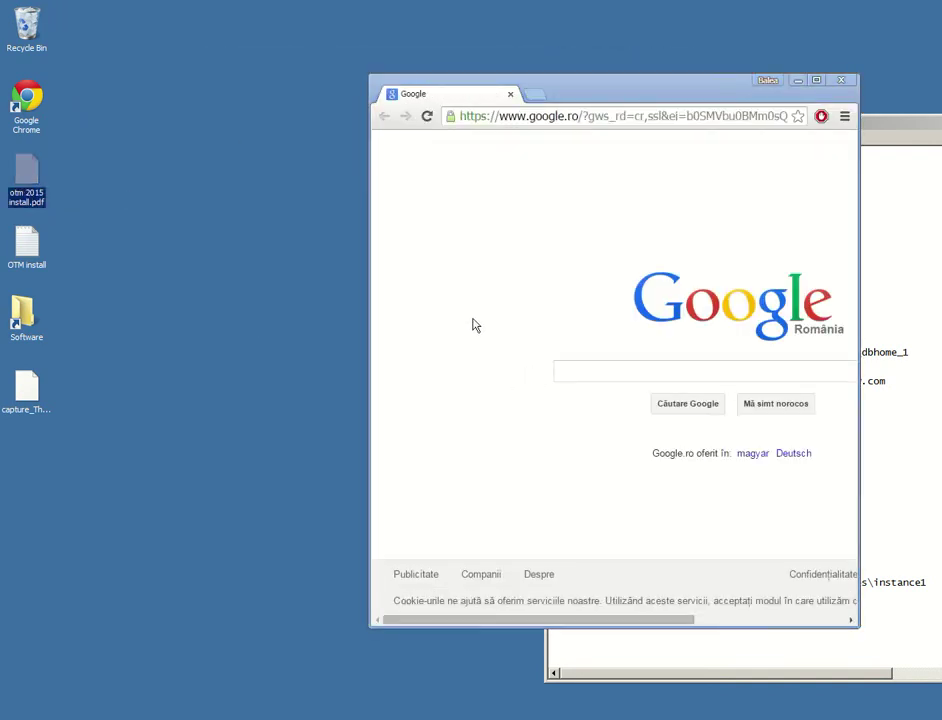
click(540, 372)
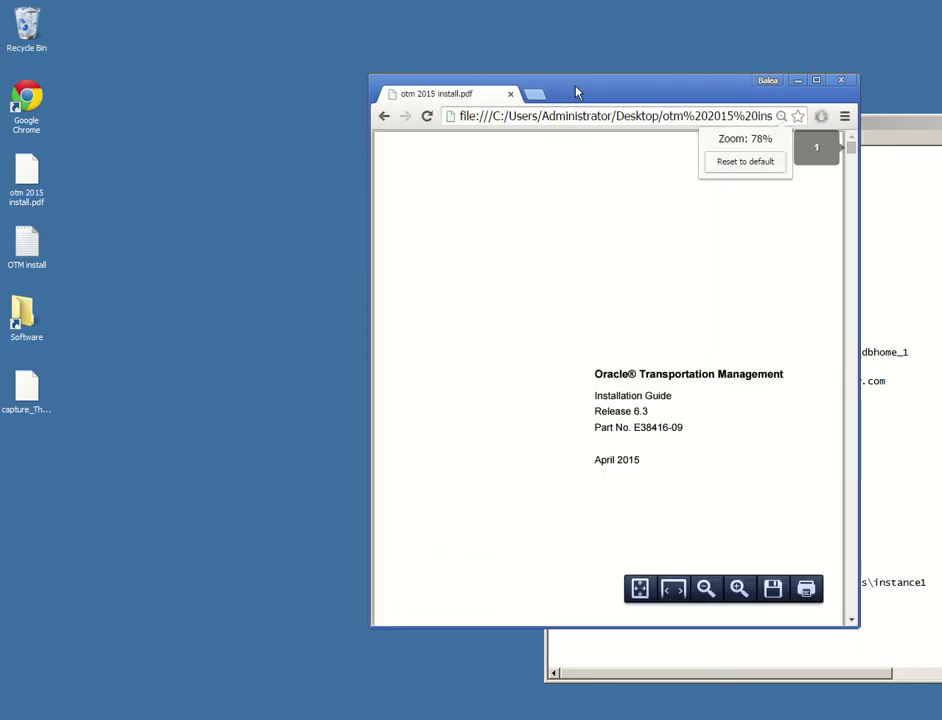
double_click(578, 90)
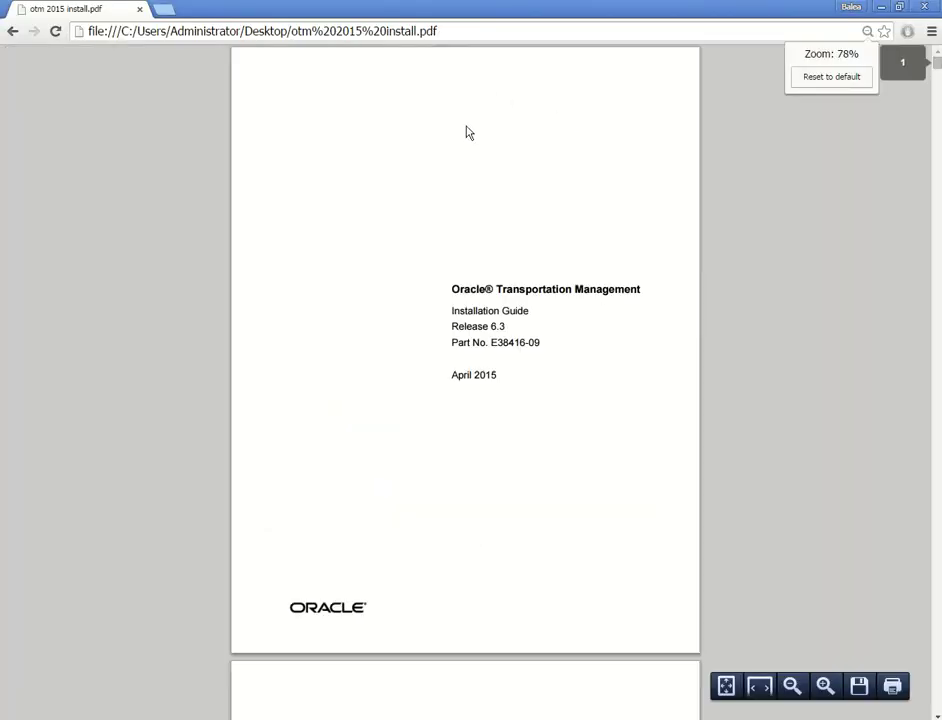
scroll(482, 360, down, 20)
scroll(536, 370, up, 3)
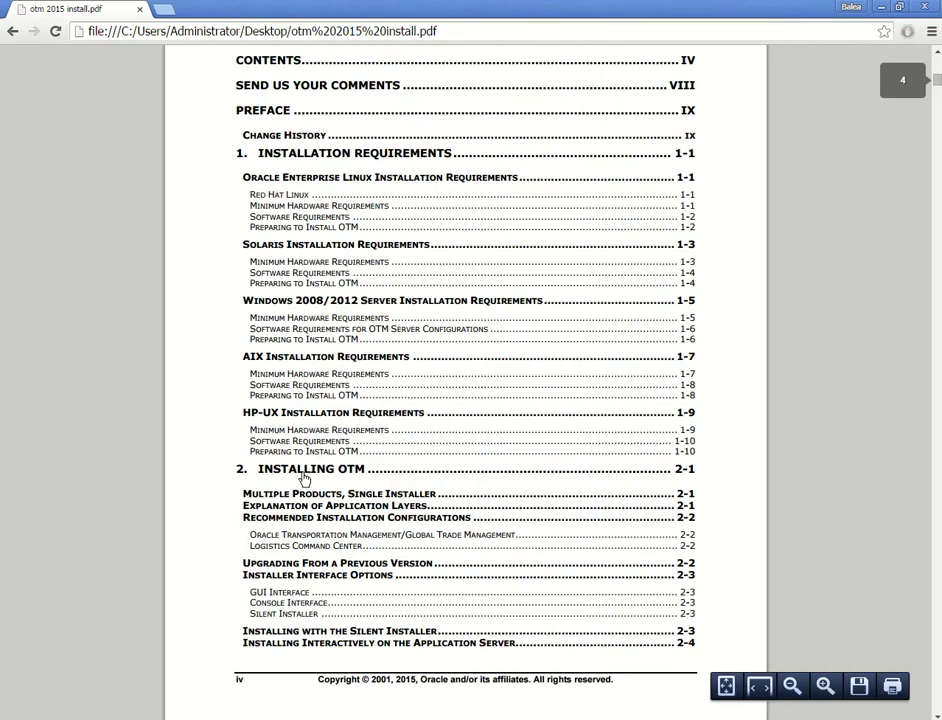
Jump to the Installing OTM chapter and read through the General Settings steps
click(305, 479)
scroll(462, 390, down, 7)
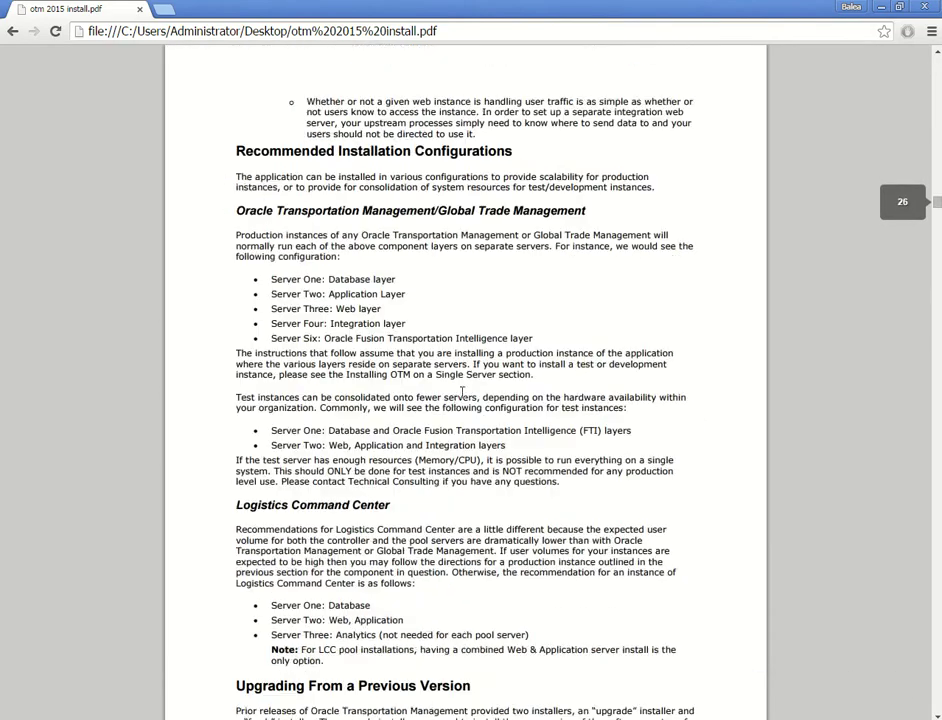
scroll(357, 330, down, 6)
scroll(357, 329, down, 6)
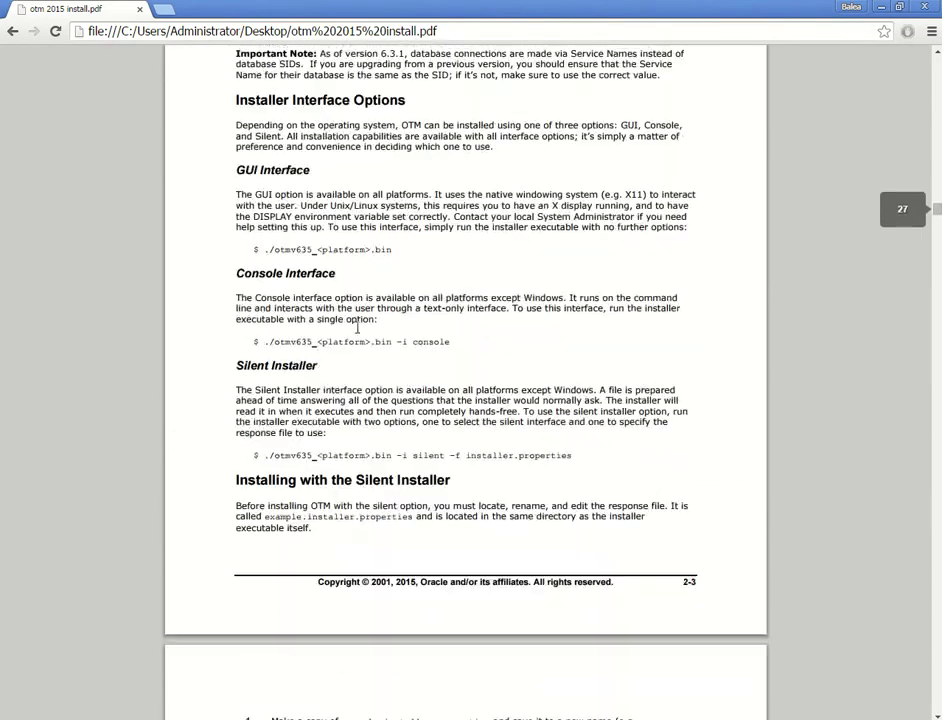
scroll(346, 391, down, 8)
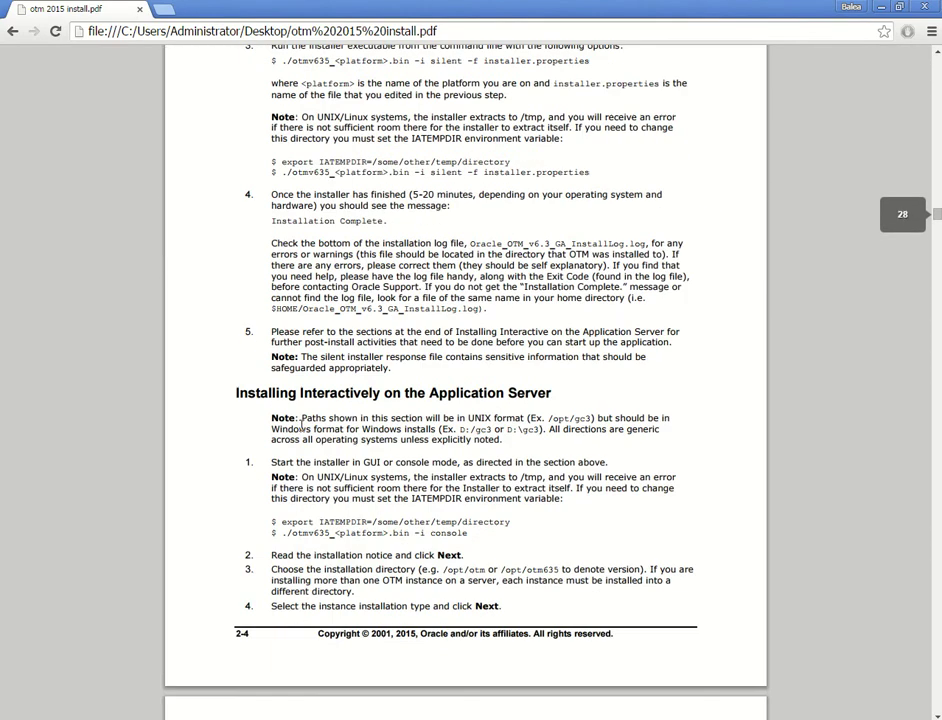
scroll(374, 390, down, 5)
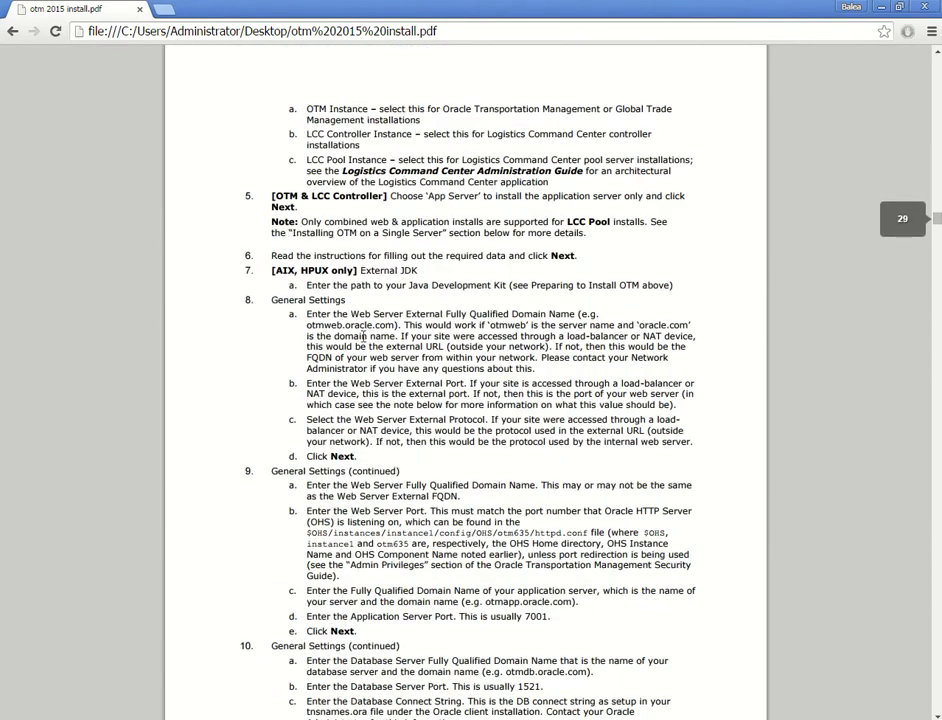
drag(272, 300, 346, 300)
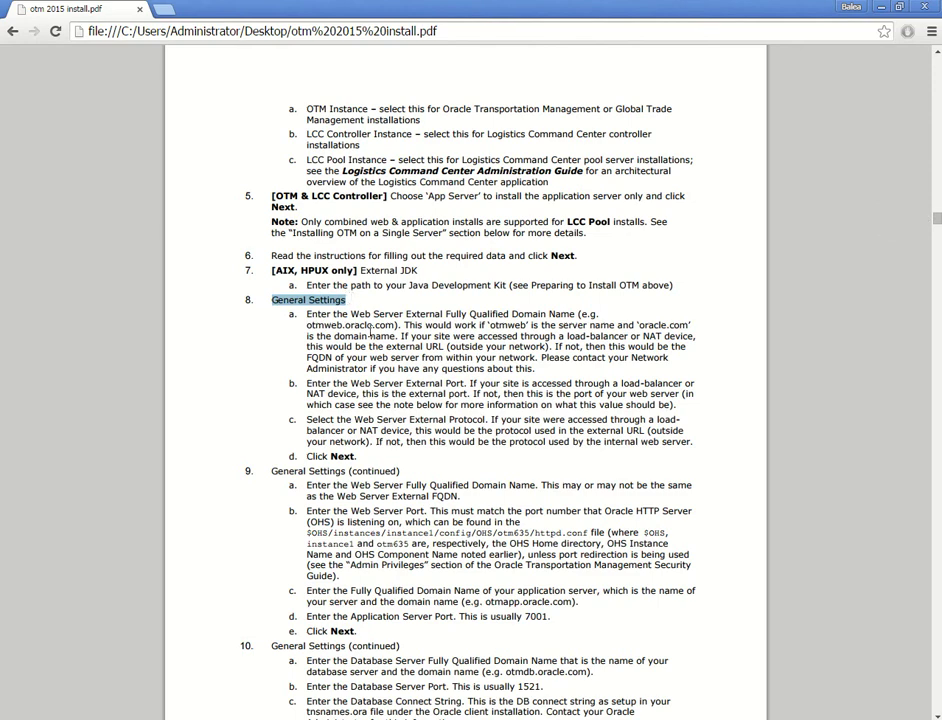
scroll(290, 333, down, 3)
drag(271, 324, 402, 324)
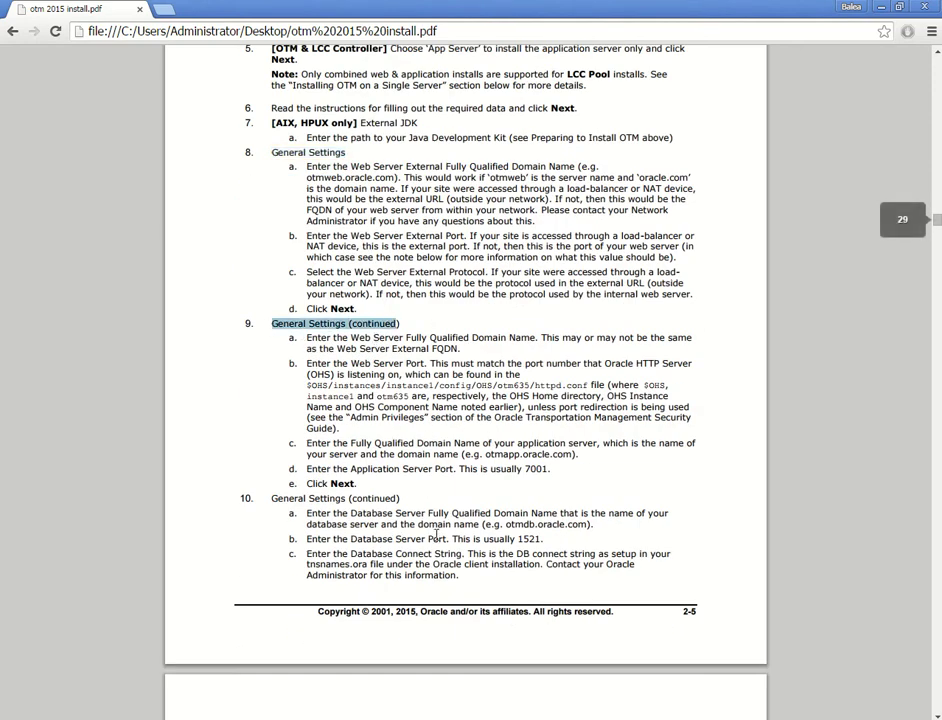
drag(404, 498, 312, 499)
scroll(336, 345, down, 6)
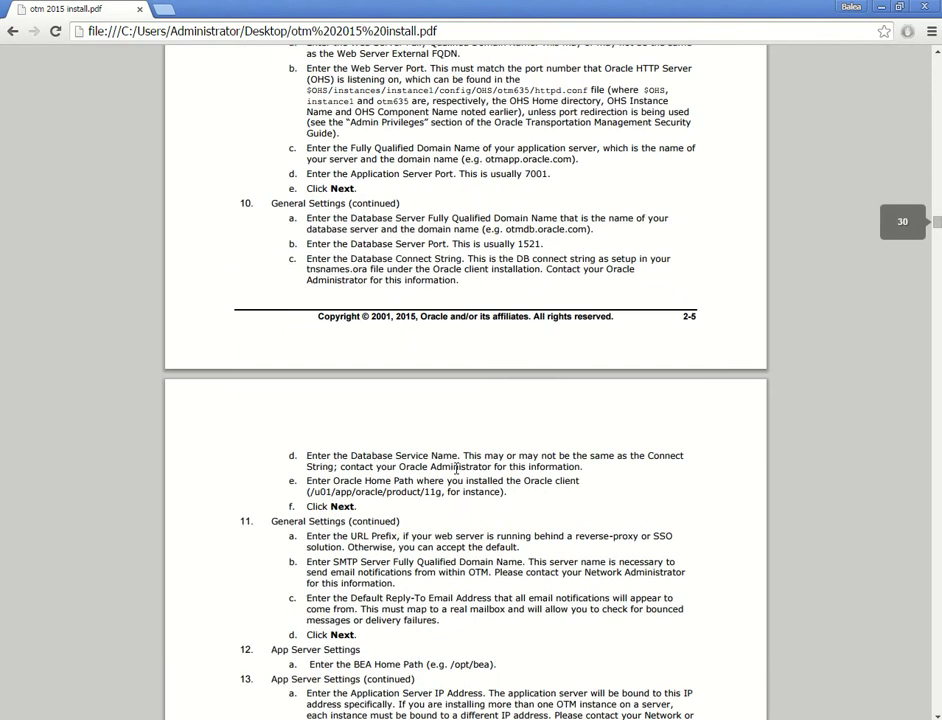
Close the guide and run otmv636_win64 from Software\V74352-01 as administrator
click(934, 6)
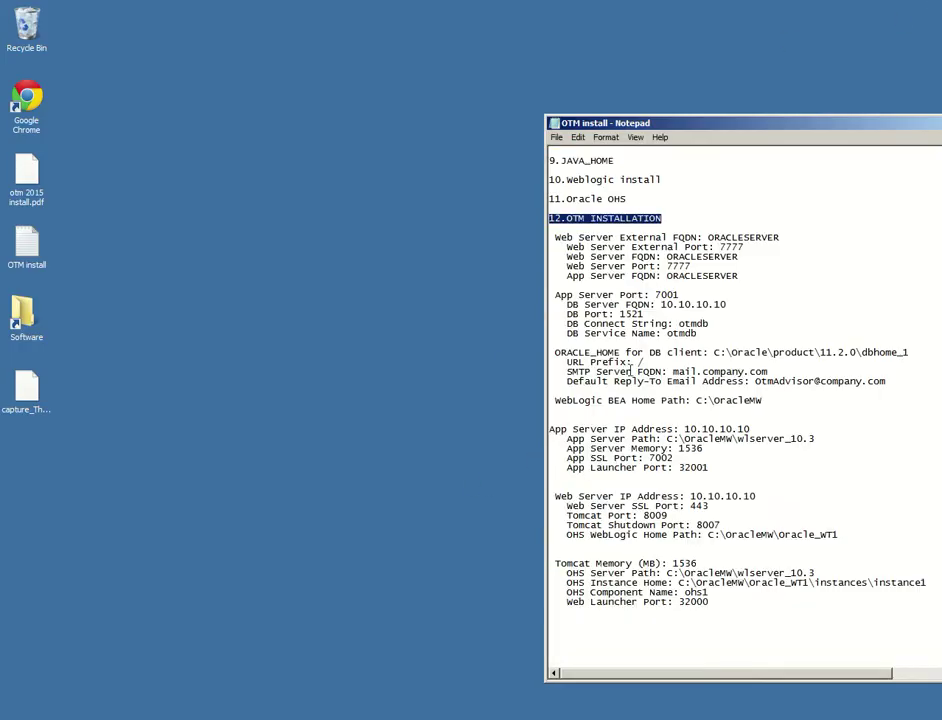
double_click(23, 314)
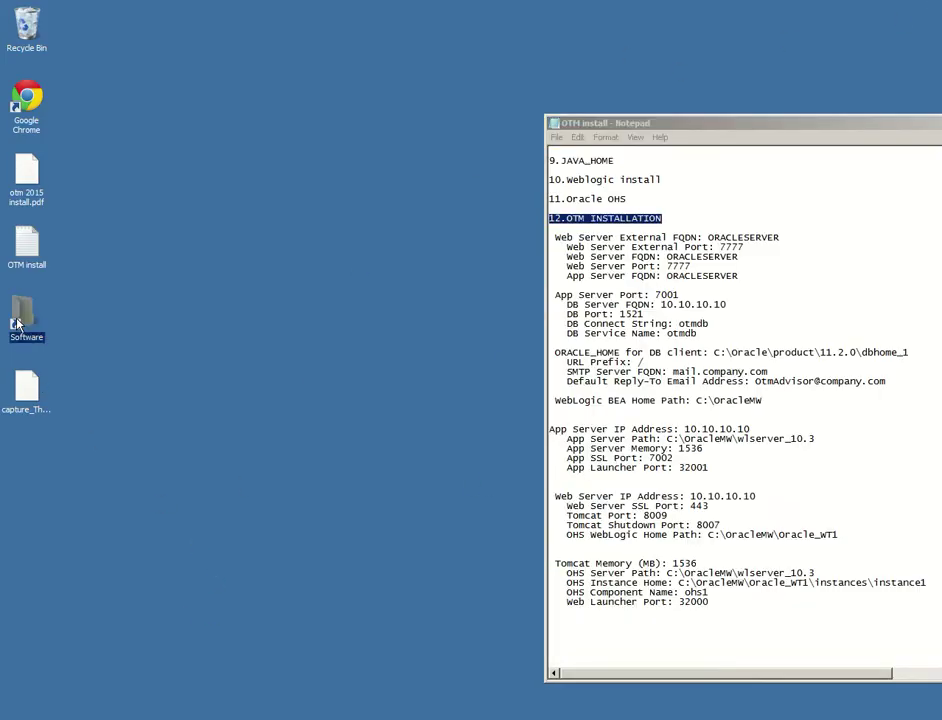
double_click(294, 494)
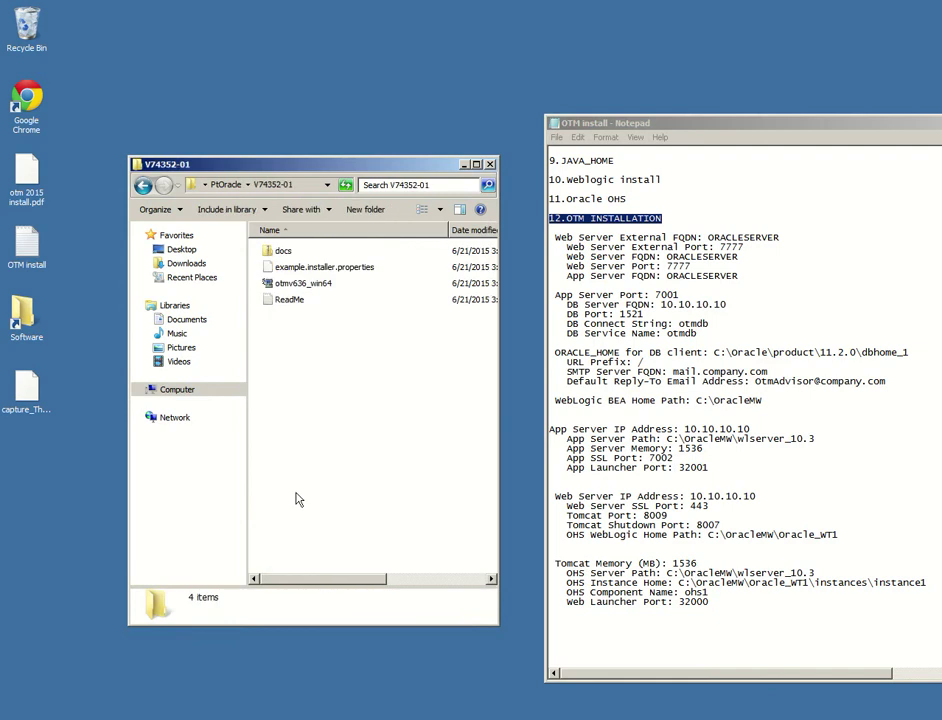
right_click(293, 287)
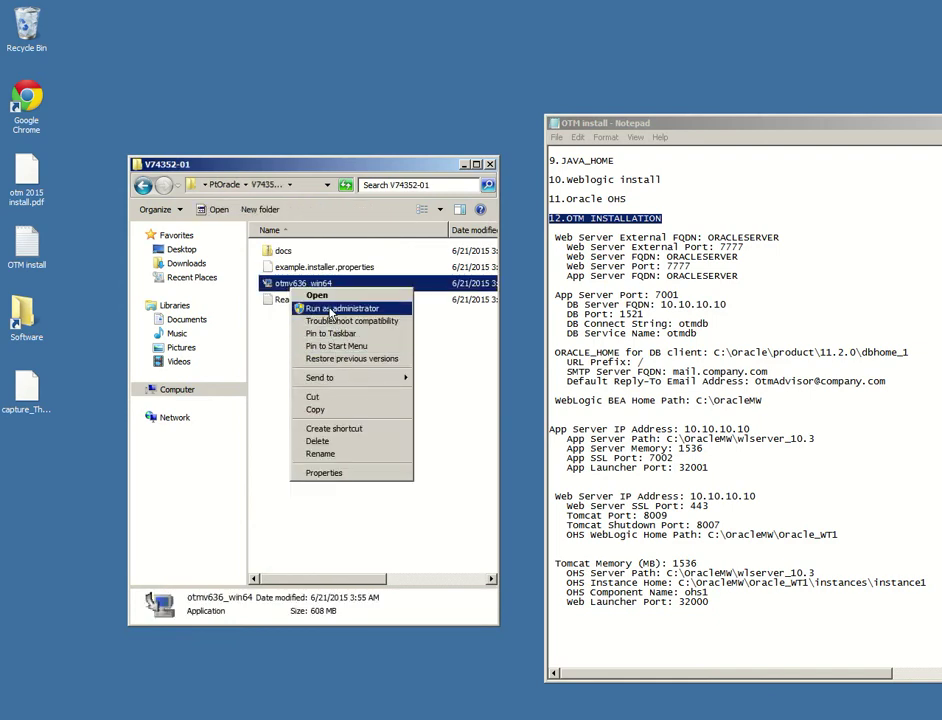
click(338, 309)
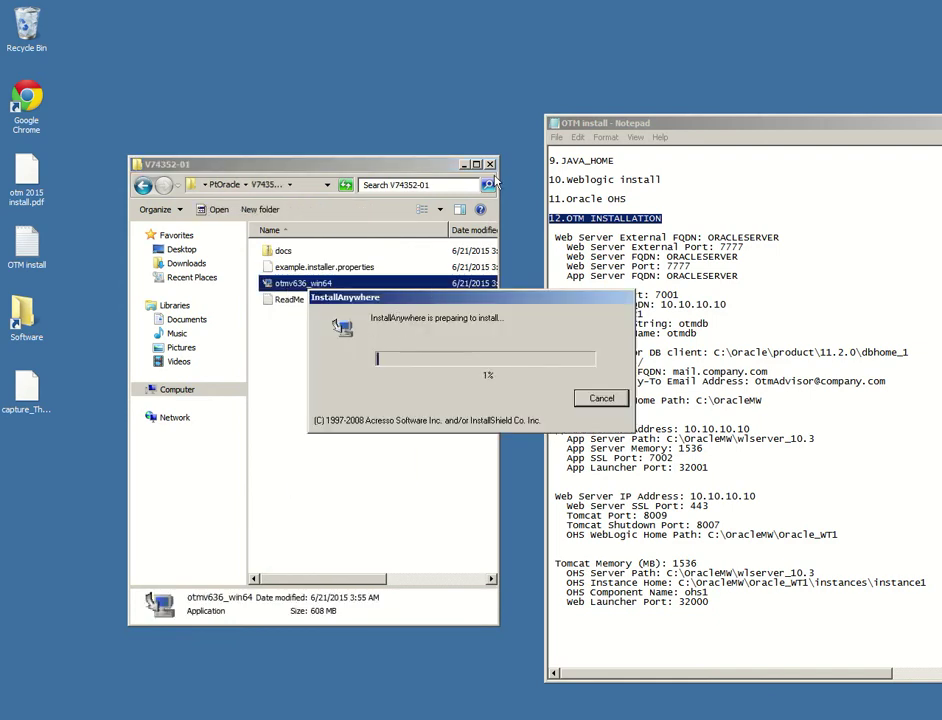
Close Explorer and place the extraction dialog and install notes side by side while extraction finishes
click(491, 164)
drag(627, 127, 789, 121)
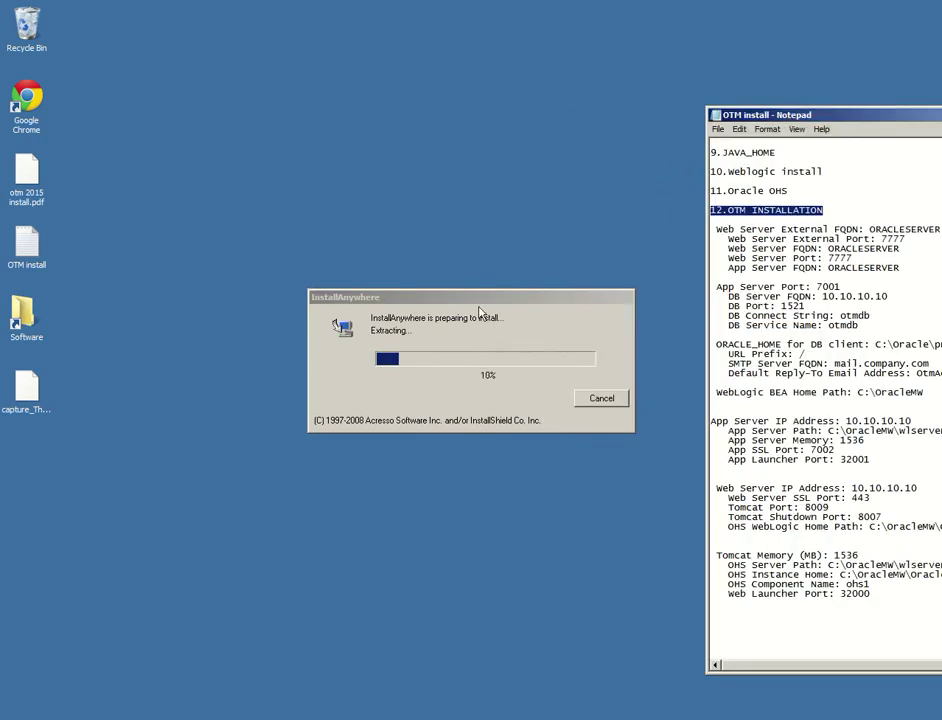
drag(480, 299, 331, 230)
click(828, 119)
drag(828, 122, 726, 120)
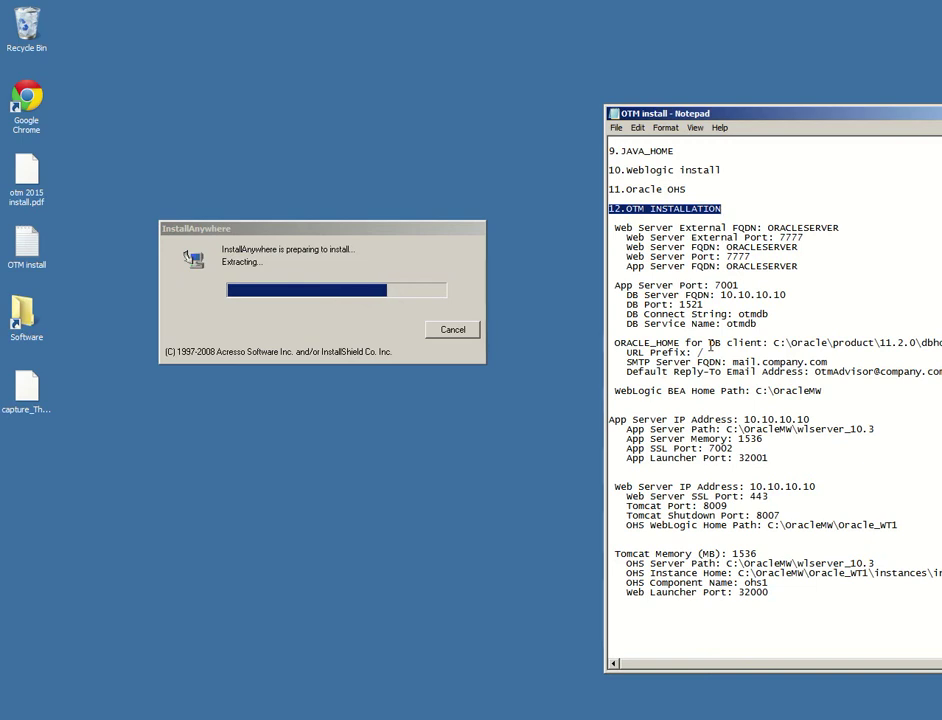
click(677, 256)
scroll(676, 250, down, 1)
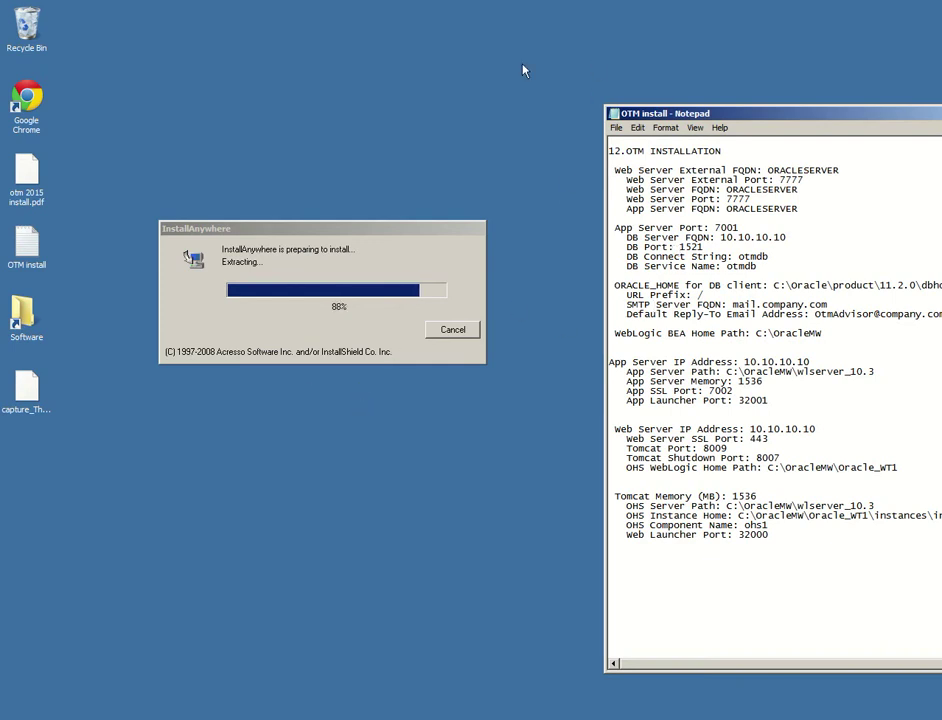
drag(350, 238, 364, 189)
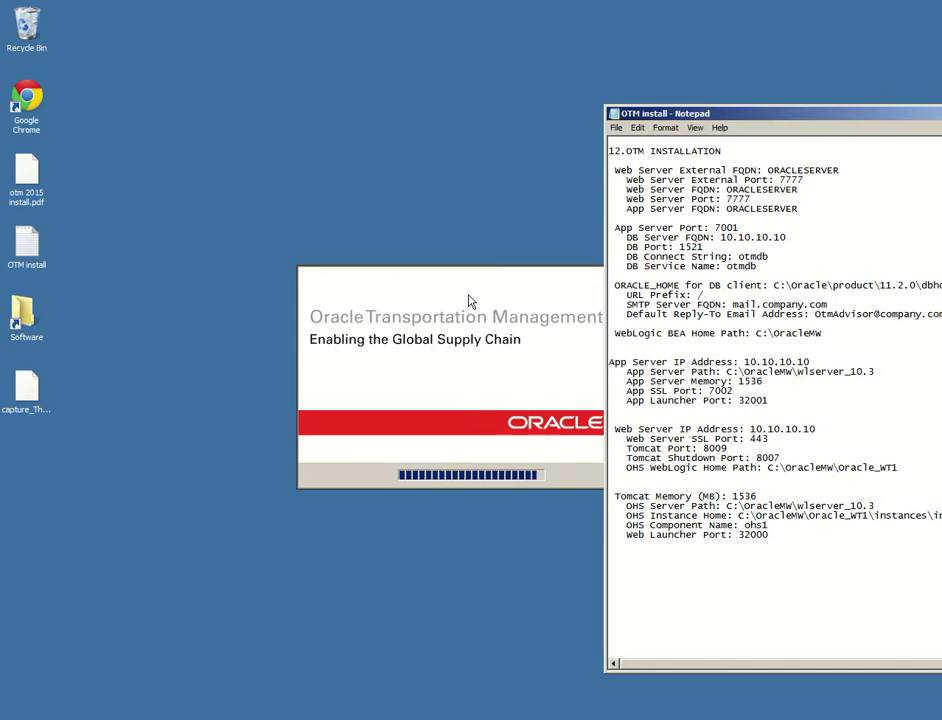
Pass the introduction, accepting the C:\otm install folder and the install type
drag(404, 234, 253, 188)
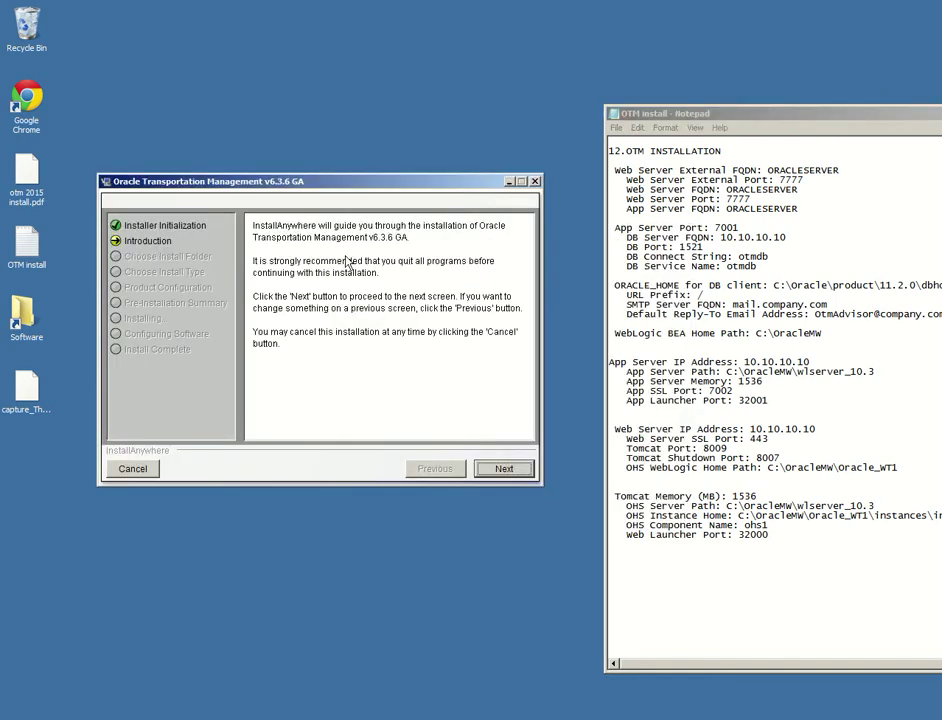
click(496, 471)
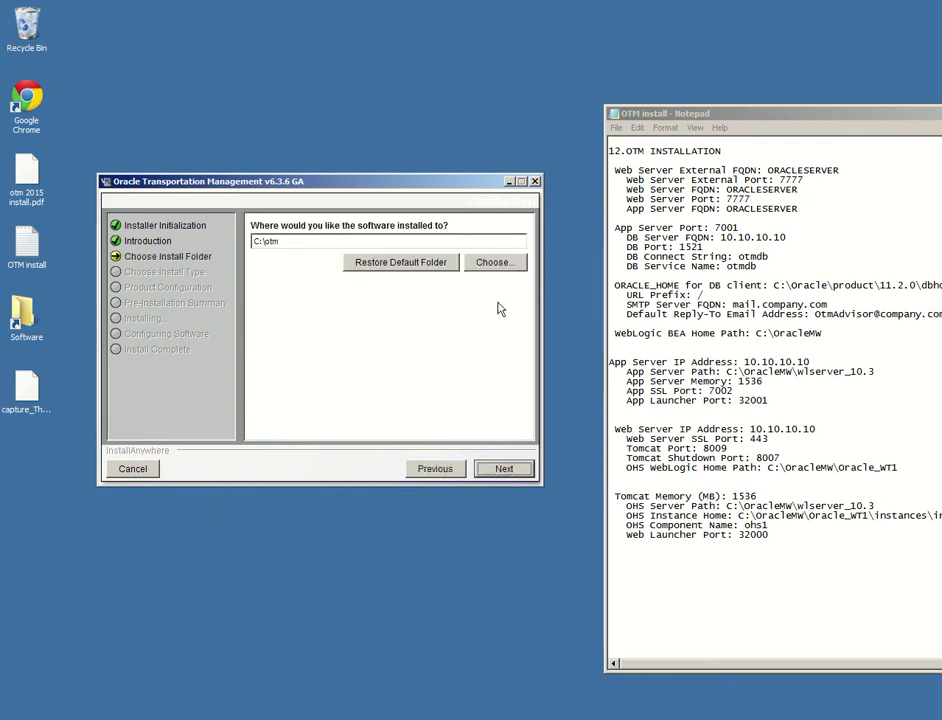
click(505, 472)
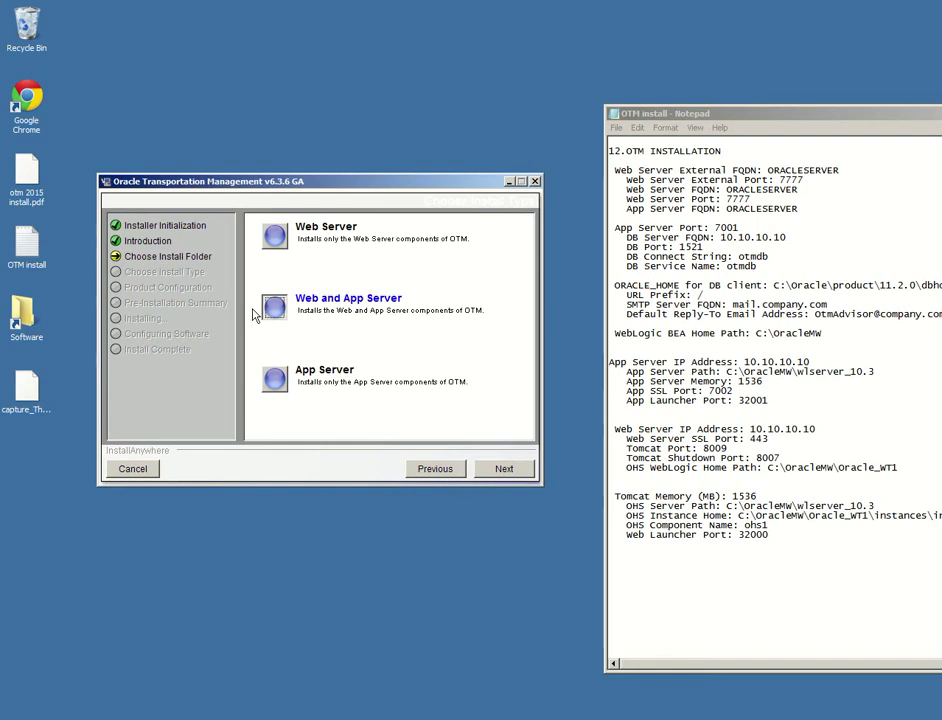
click(505, 469)
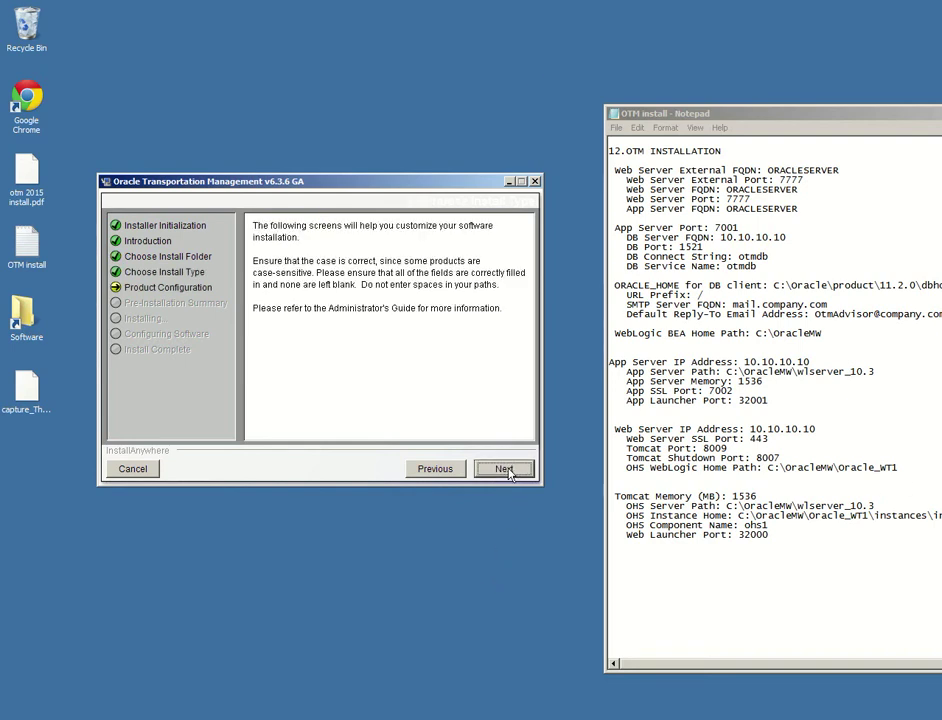
click(508, 470)
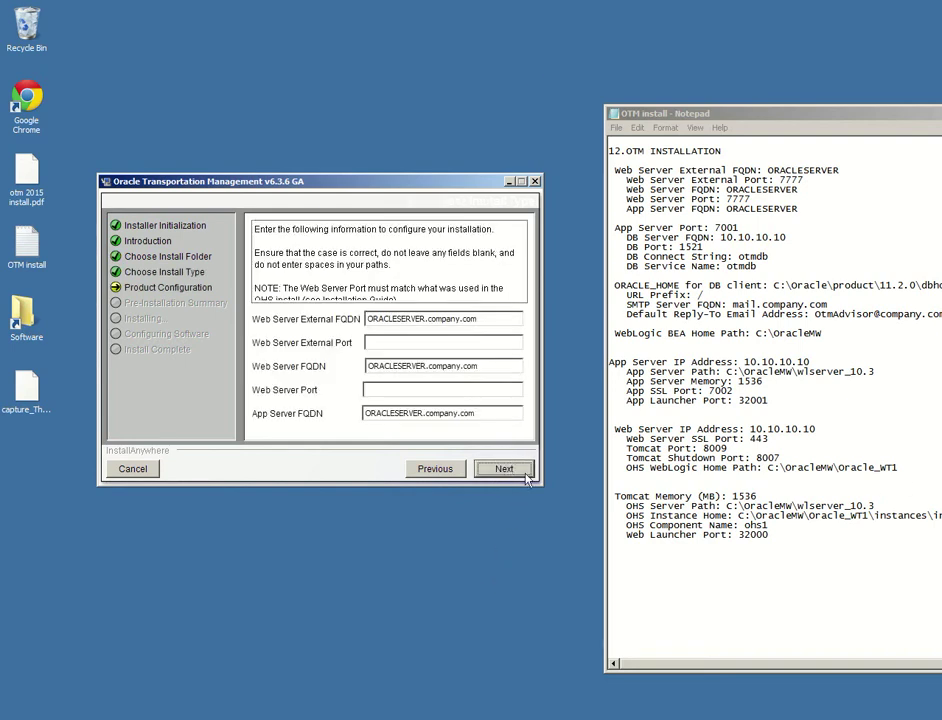
Set Web Server External, Web Server and App Server FQDNs to ORACLESERVER and port 7777
double_click(800, 170)
key(ctrl+c)
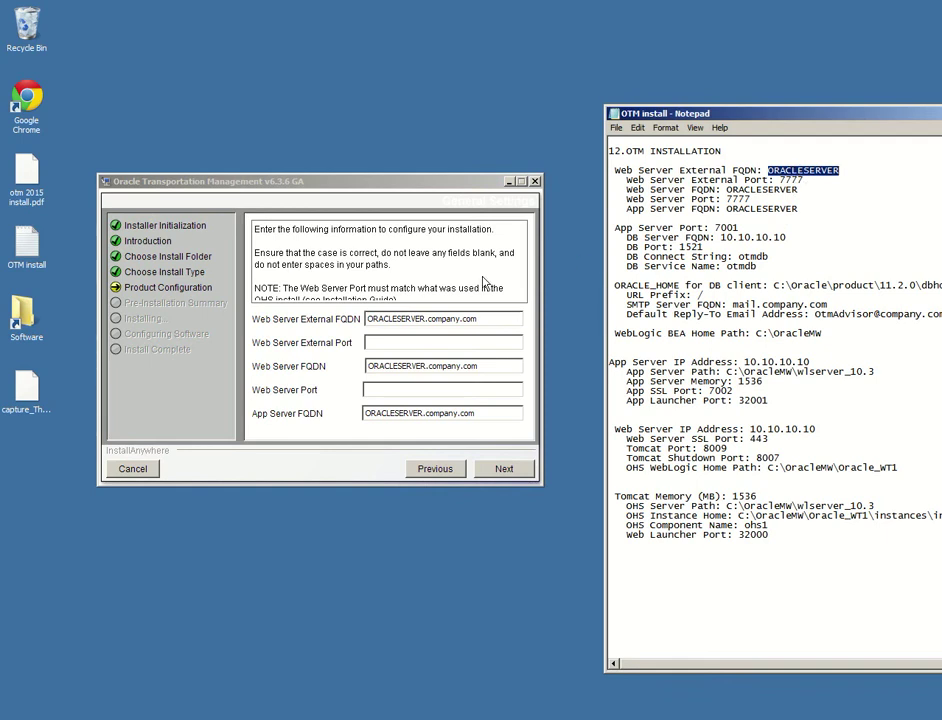
click(441, 325)
key(ctrl+v)
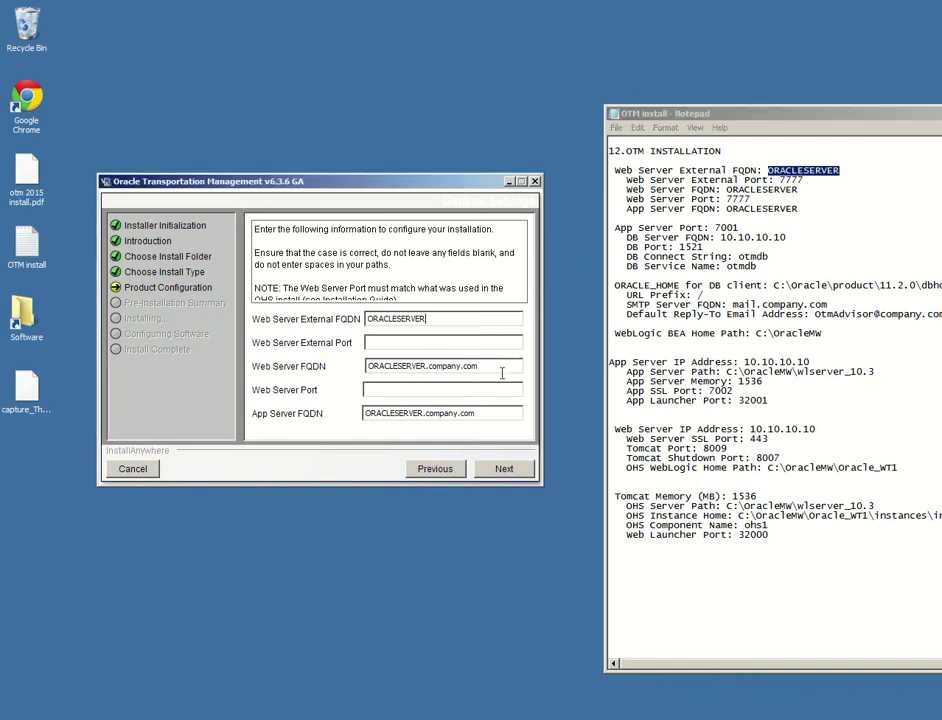
triple_click(515, 366)
key(ctrl+v)
triple_click(372, 414)
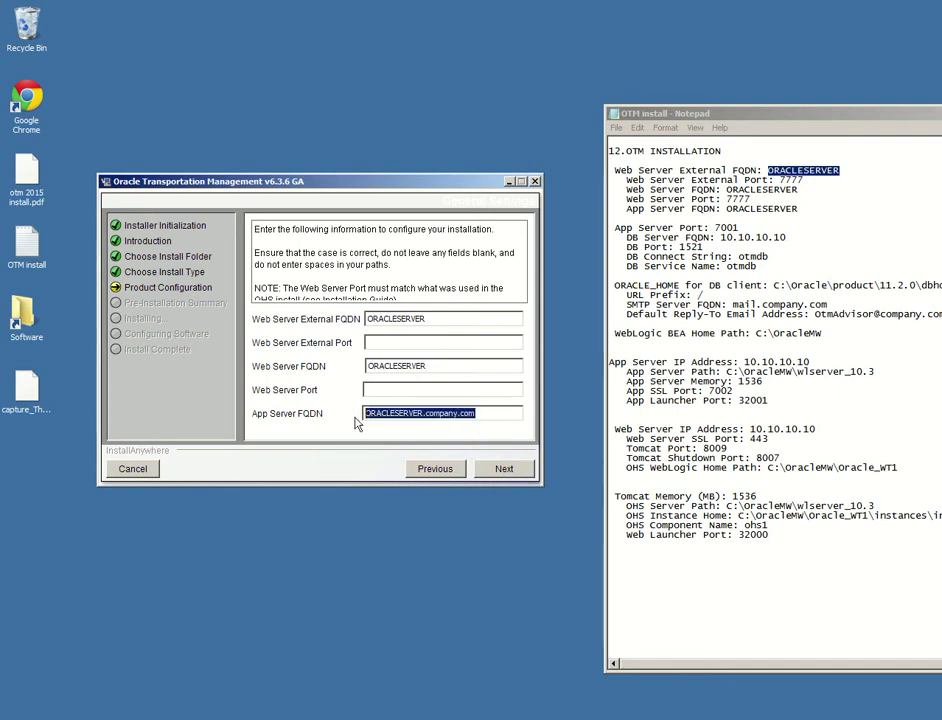
key(ctrl+v)
click(405, 345)
text(7)
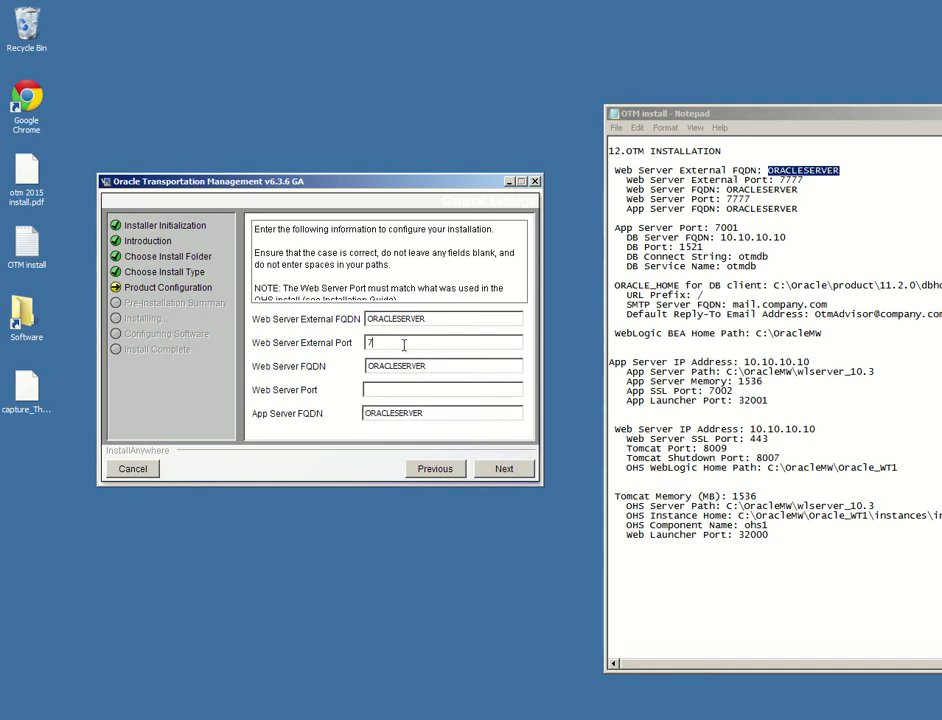
text(7777777)
click(518, 470)
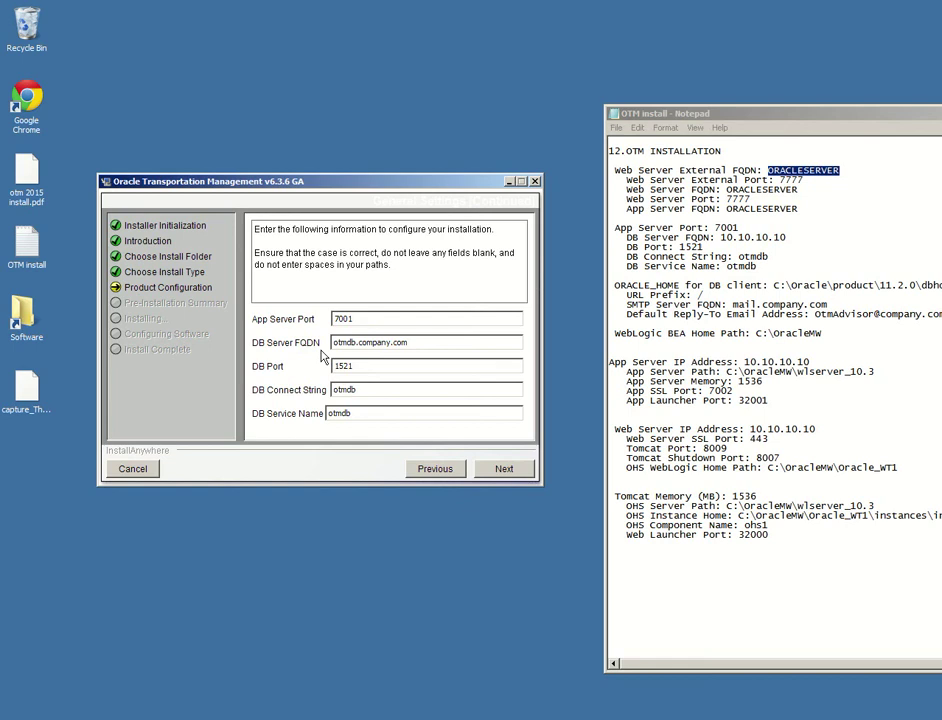
Enter the DB server's IP address as DB Server FQDN, keeping port and service name
drag(433, 347, 297, 347)
text(10)
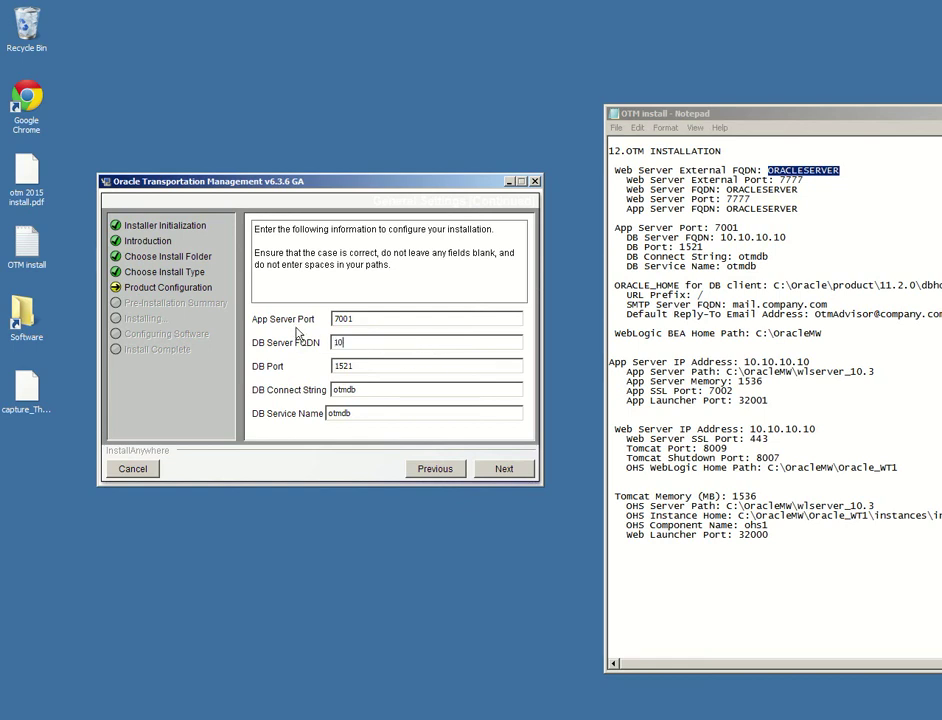
text(.10.10.10)
click(392, 366)
click(368, 416)
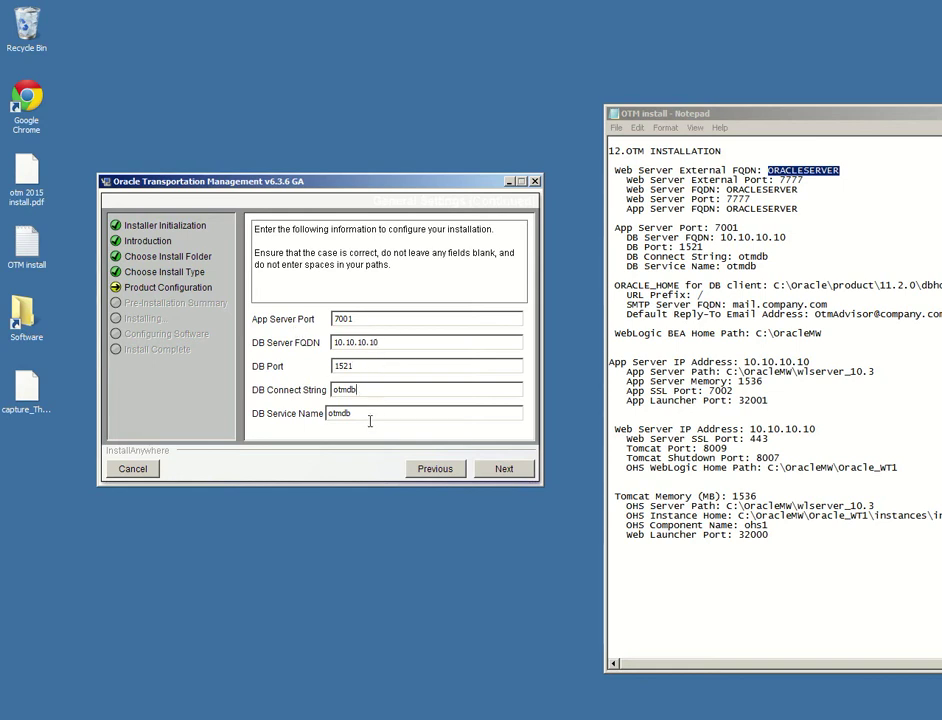
click(500, 468)
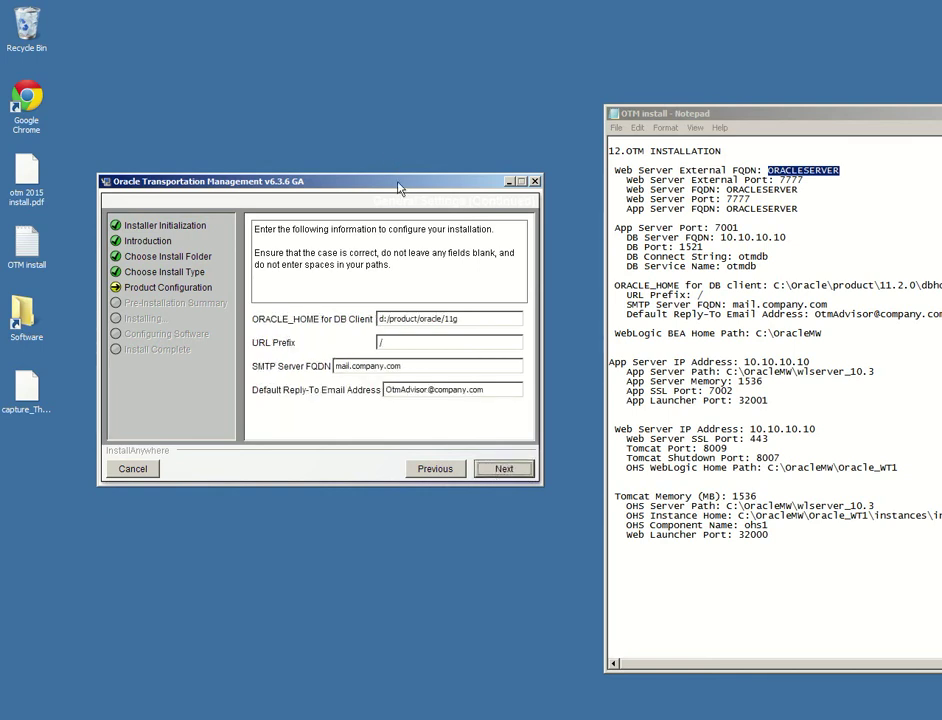
Set ORACLE_HOME to C:\Oracle\product\11.2.0\dbhome_1, copied from the notes
drag(300, 181, 220, 153)
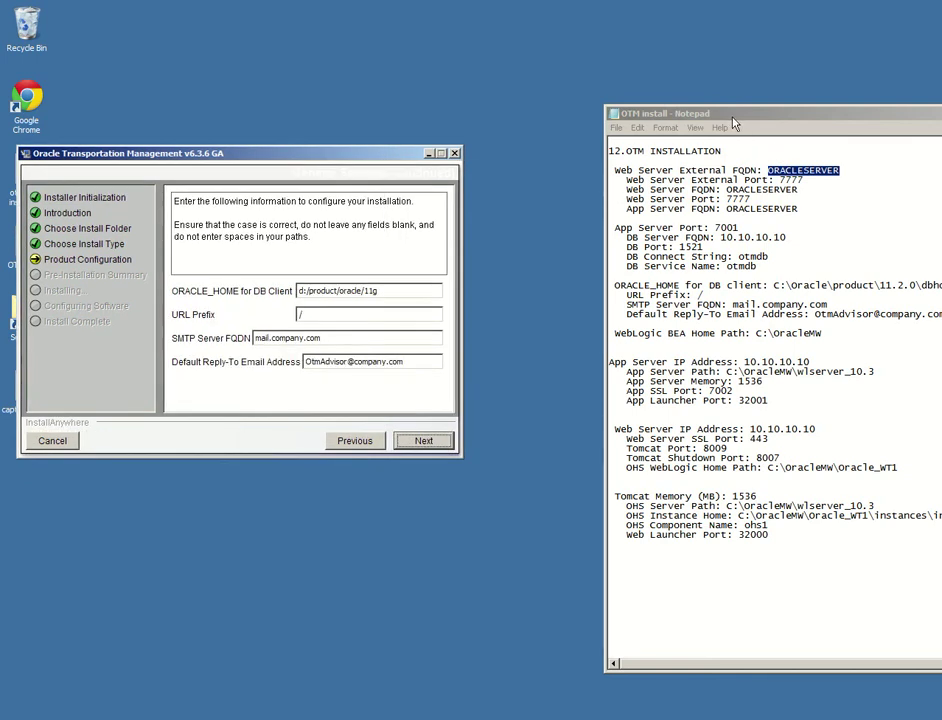
drag(720, 113, 594, 111)
click(845, 288)
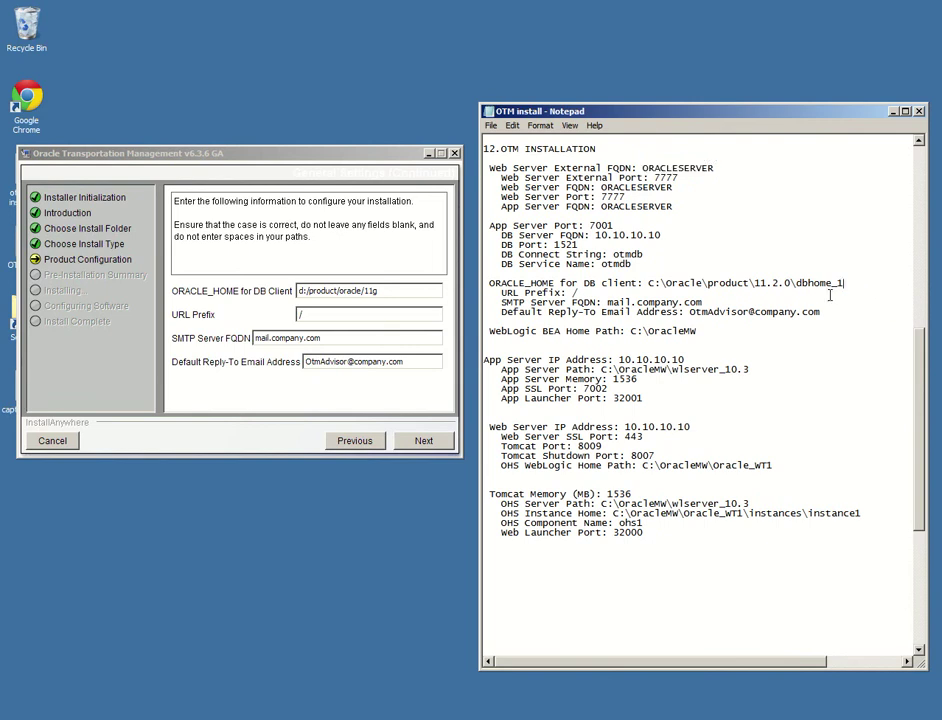
drag(847, 286, 654, 288)
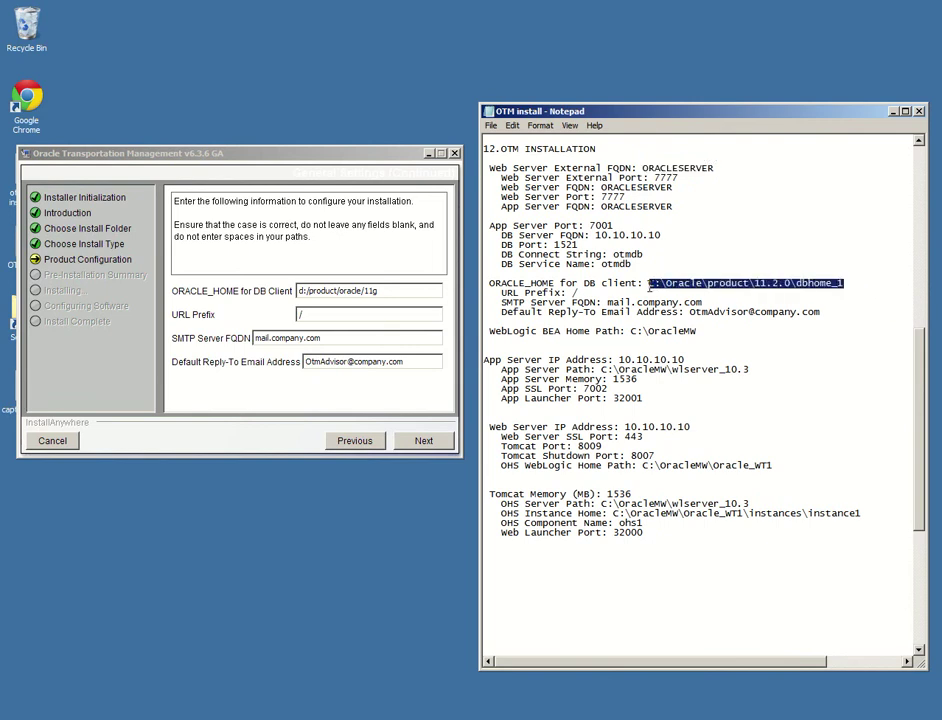
triple_click(384, 291)
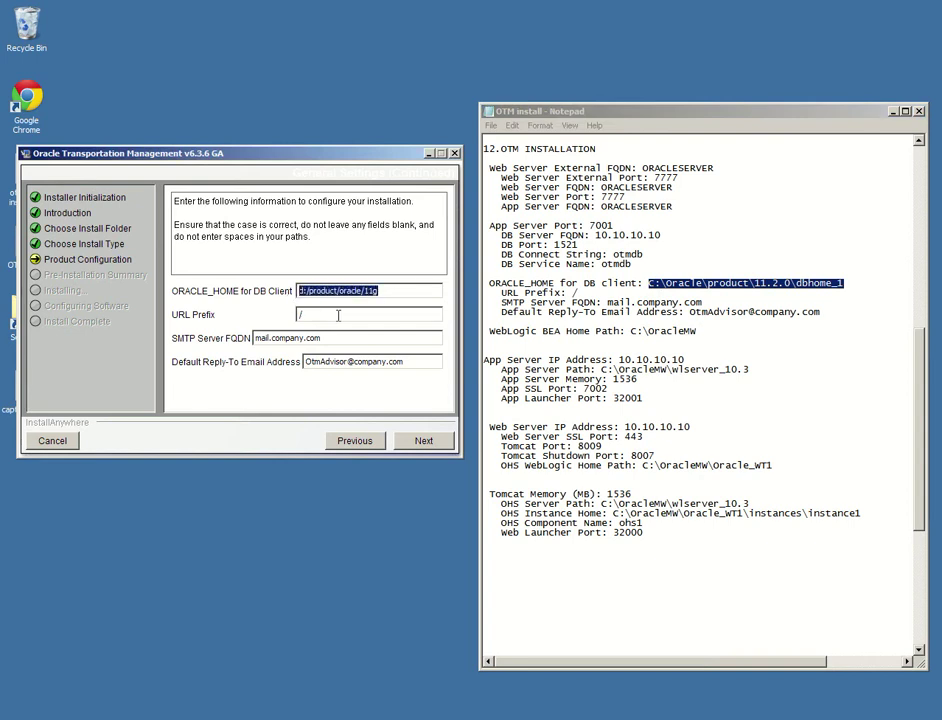
text(C:\Oracle\product\11.2.0\dbhome_1)
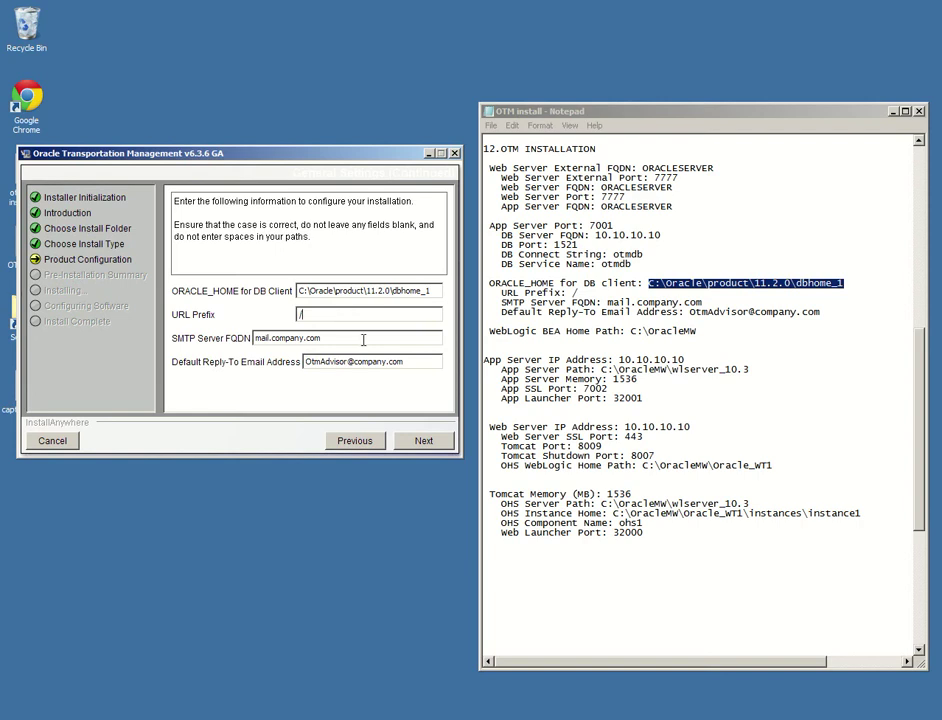
Set the WebLogic BEA Home Path to C:\OracleMW
click(430, 449)
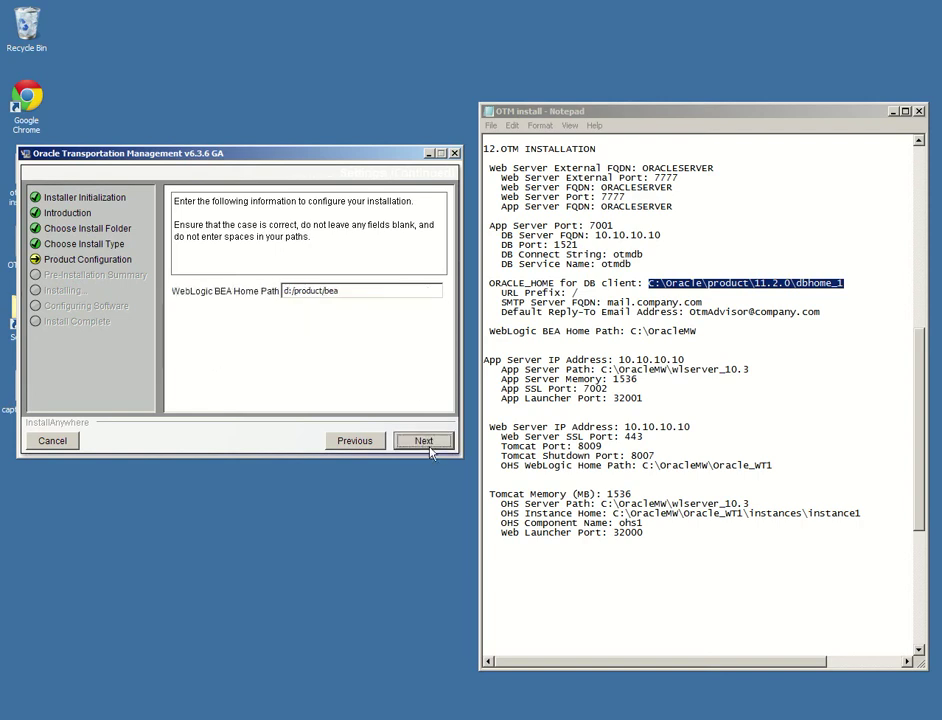
drag(696, 330, 630, 331)
key(ctrl+c)
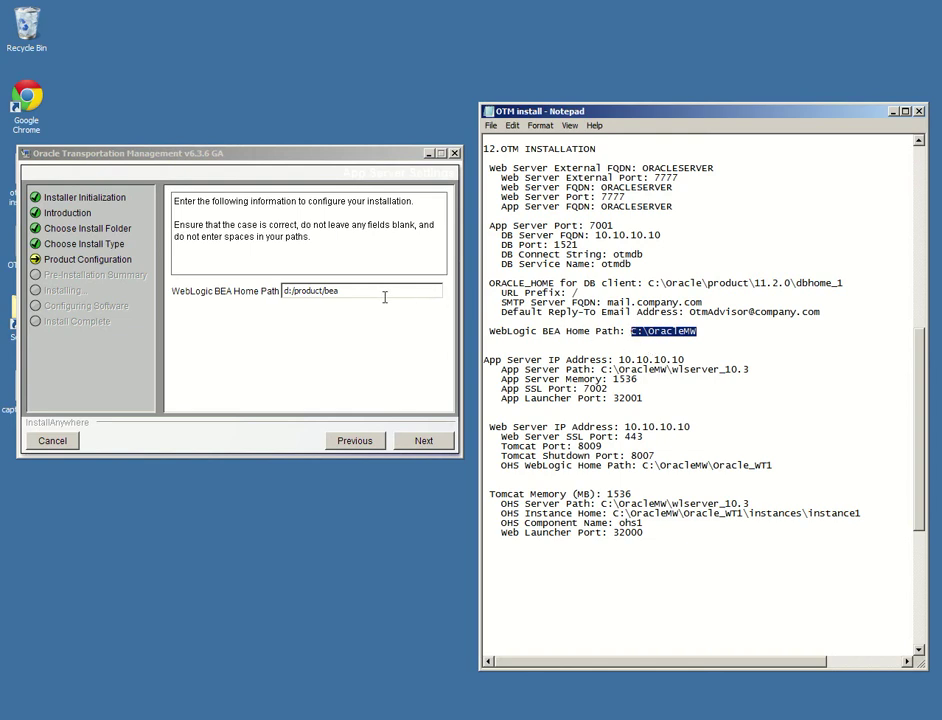
triple_click(385, 291)
key(ctrl+v)
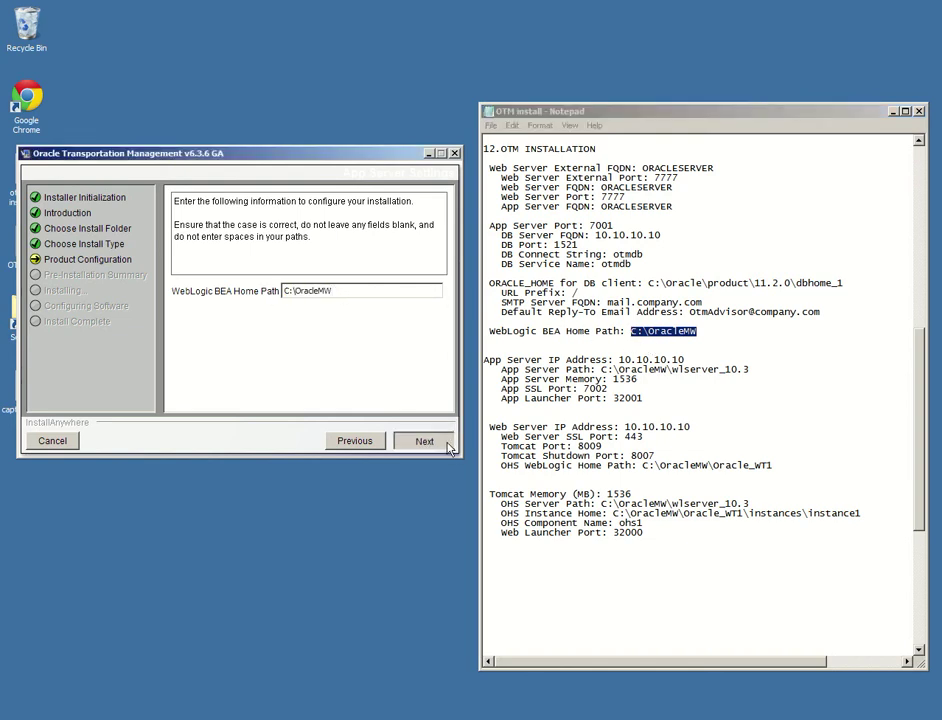
Set App Server Path to C:\OracleMW\wlserver_10.3 and App Server Memory to 1536
click(445, 444)
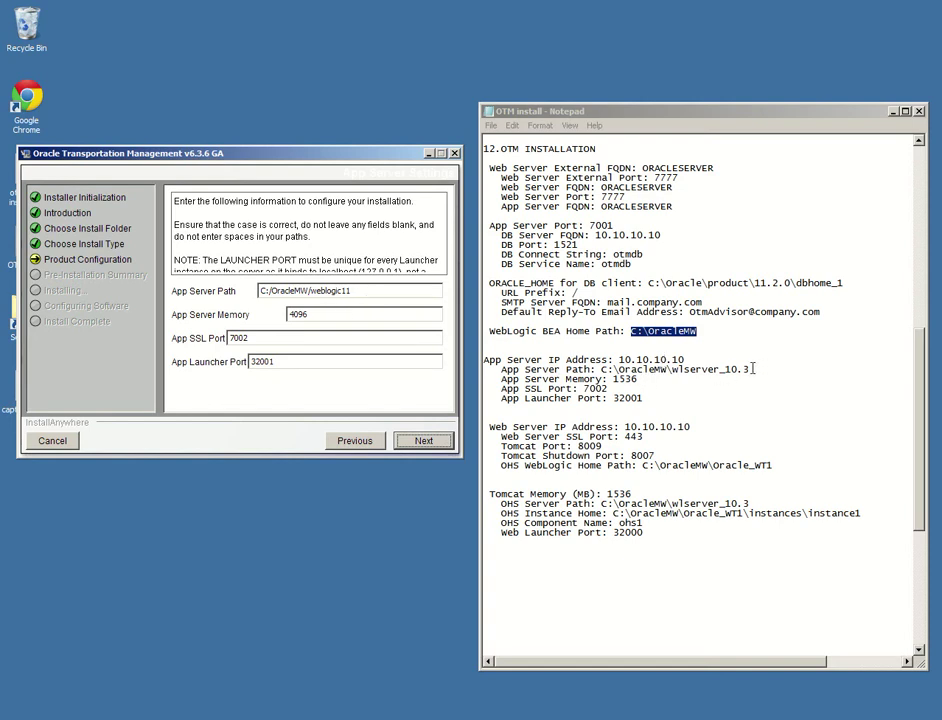
drag(753, 369, 603, 370)
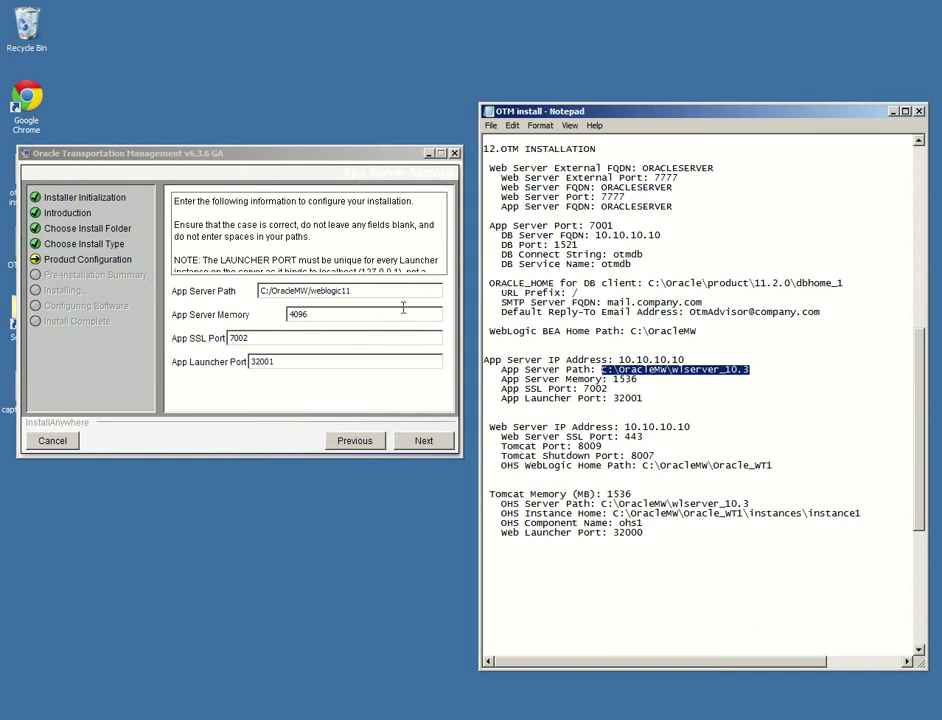
drag(360, 290, 260, 291)
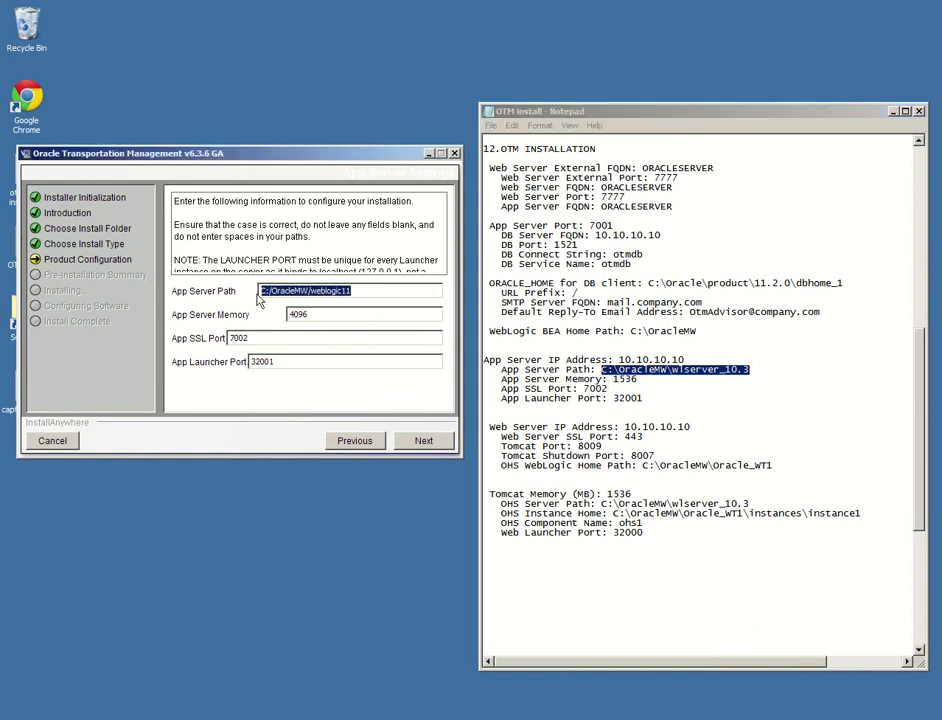
key(ctrl+v)
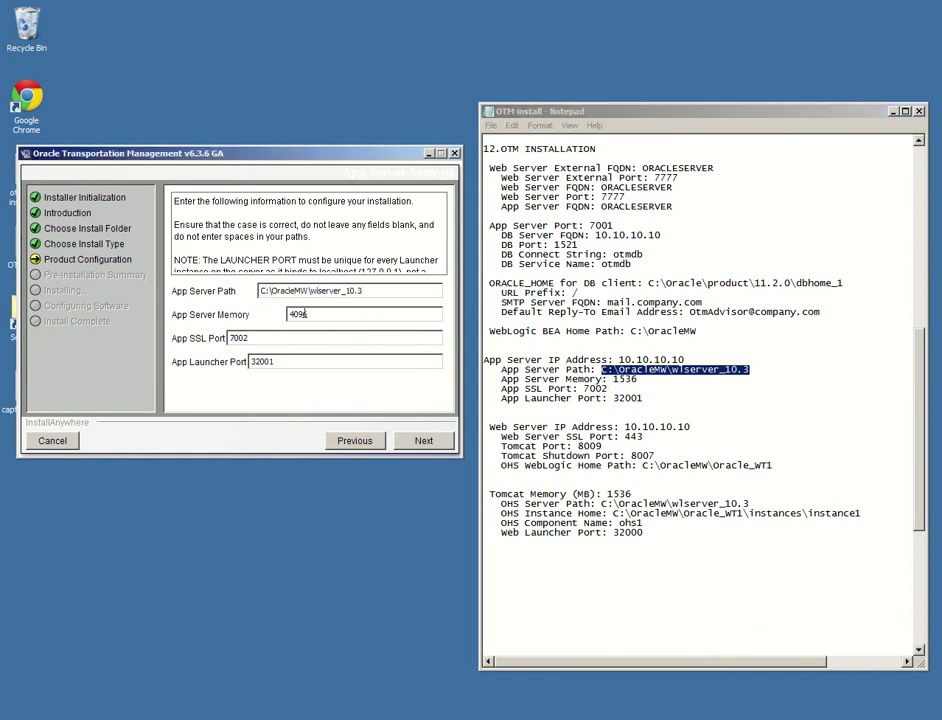
key(Tab)
text(15)
click(269, 342)
click(423, 440)
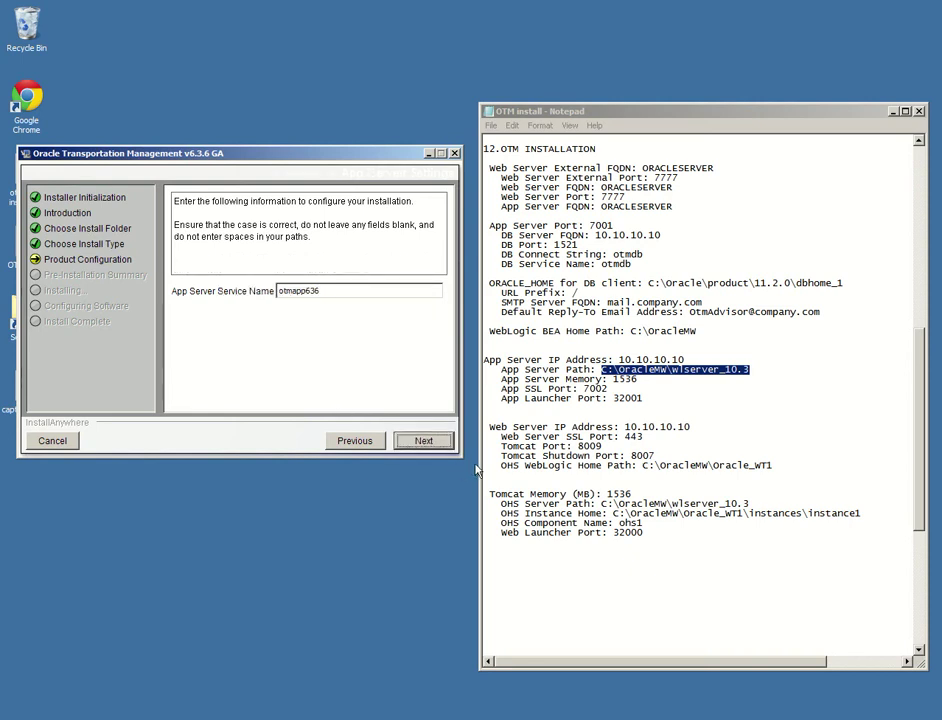
Paste the OHS WebLogic Home Path from the notes on the web server ports page
click(431, 450)
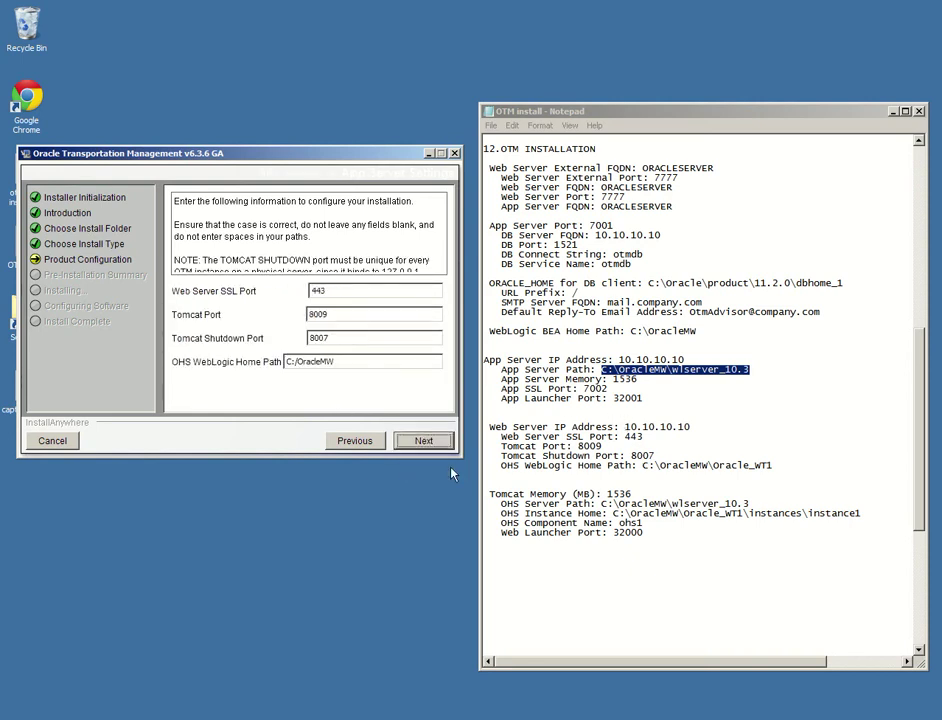
click(340, 290)
drag(774, 465, 643, 468)
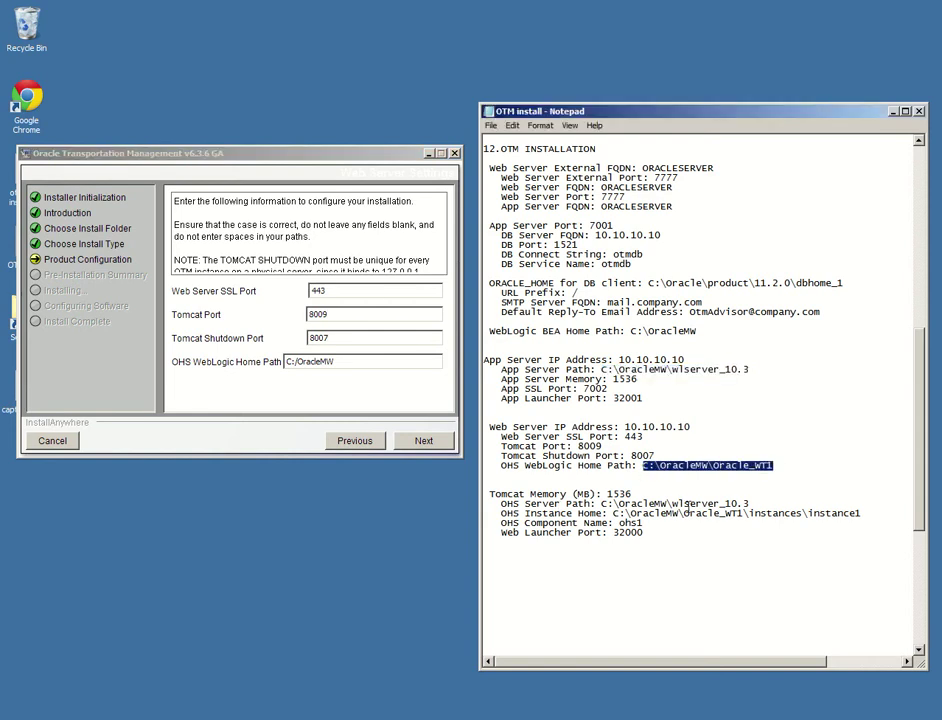
double_click(298, 362)
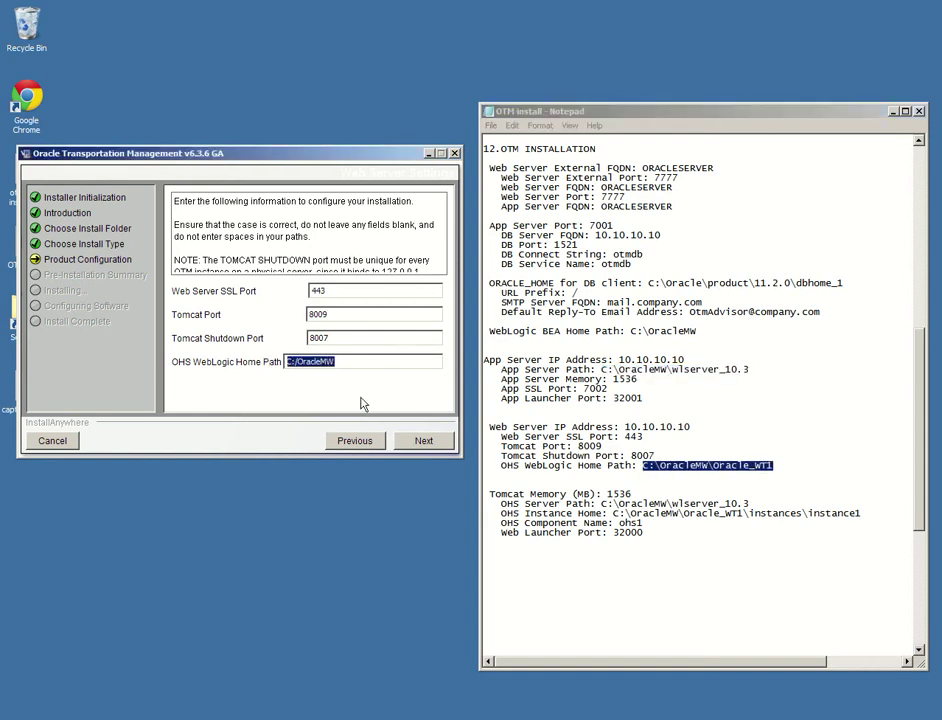
key(ctrl+v)
Reduce the Tomcat Memory value and paste the OHS Server Path from the notes
click(420, 442)
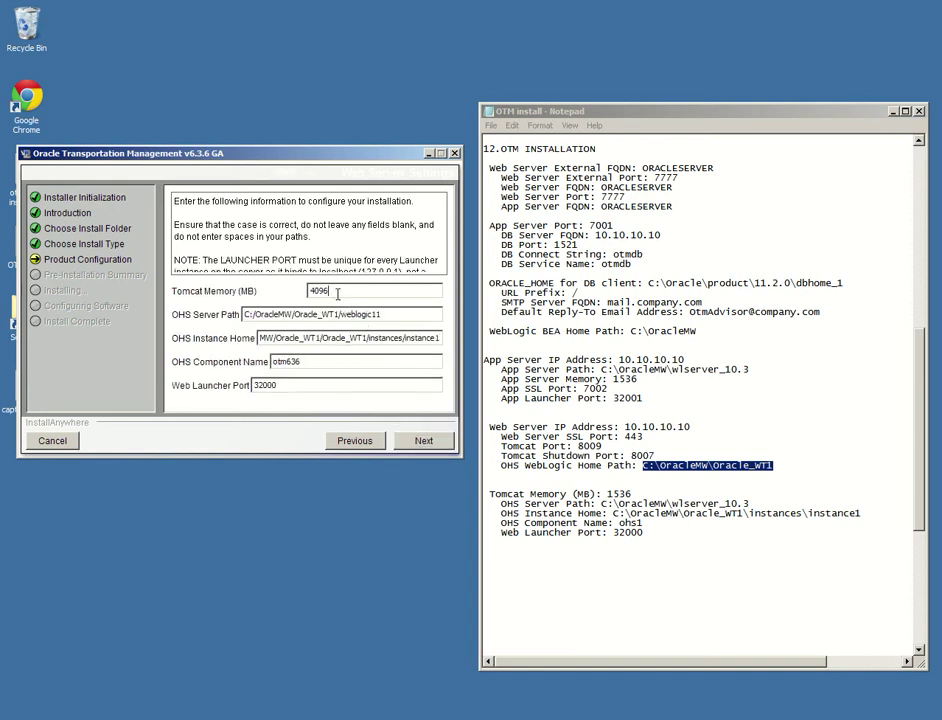
drag(333, 291, 283, 296)
text(153)
text(6)
click(699, 520)
drag(754, 504, 601, 504)
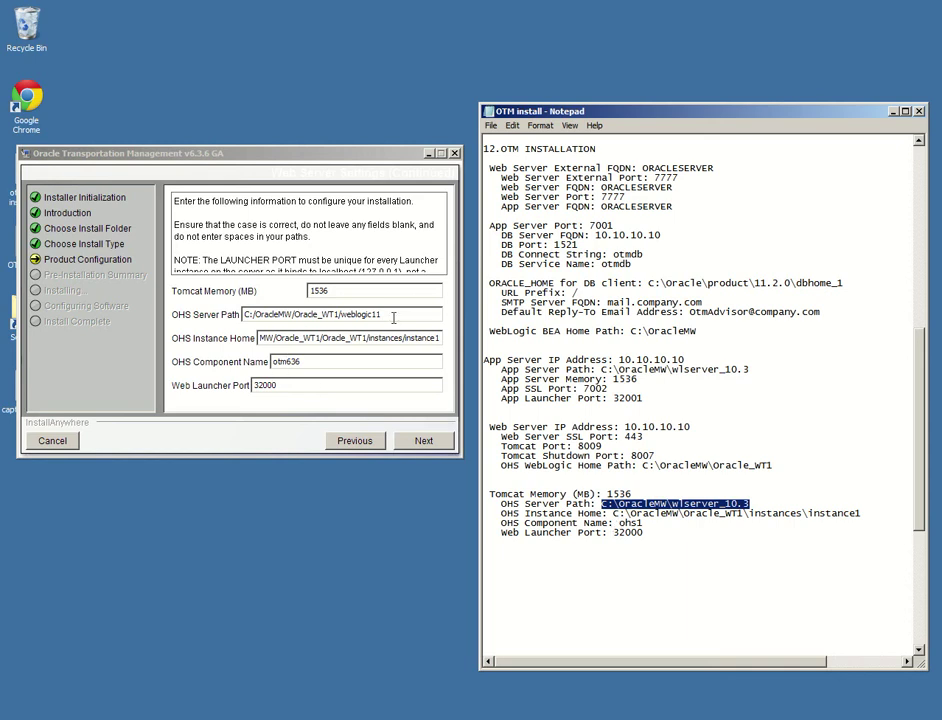
drag(394, 318, 238, 322)
key(ctrl+v)
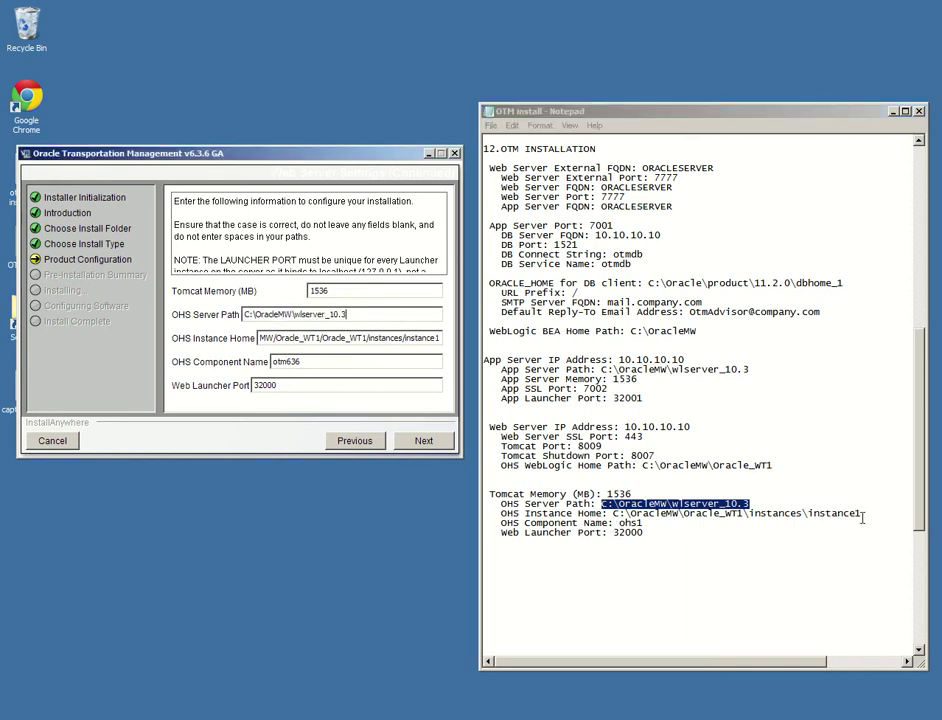
Set OHS Instance Home to C:\OracleMW\Oracle_WT1\instances\instance1 and component name ohs1
drag(862, 514, 613, 513)
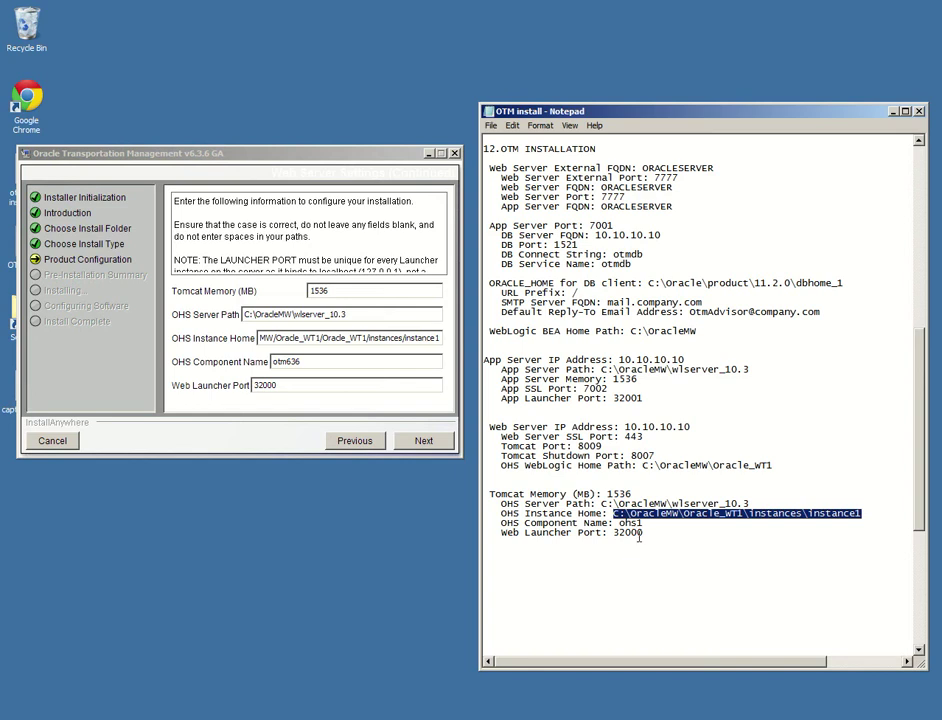
click(438, 338)
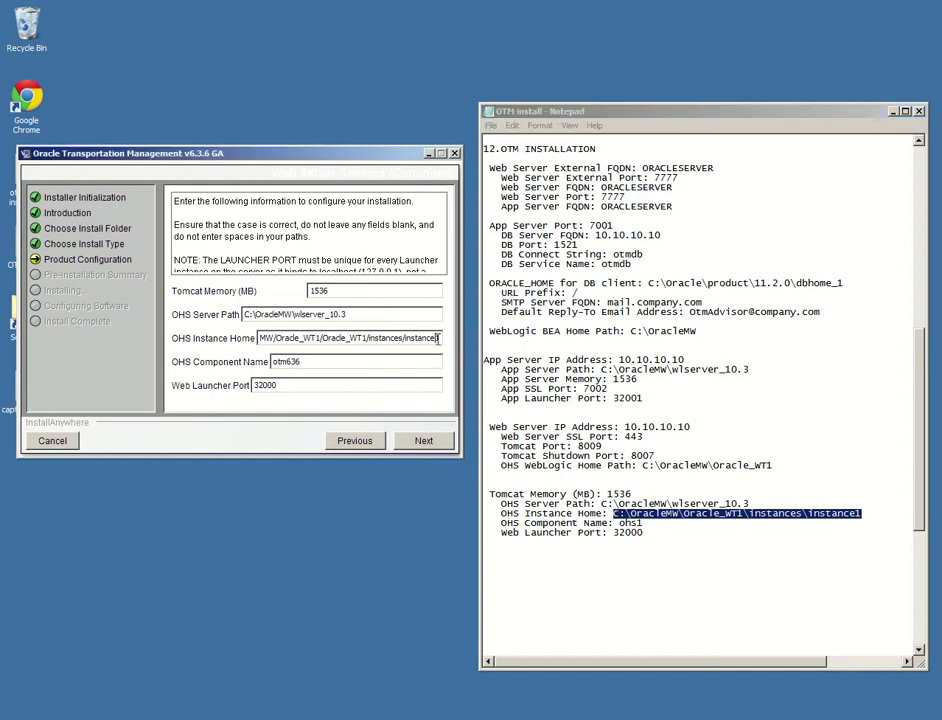
key(ctrl+a)
key(ctrl+v)
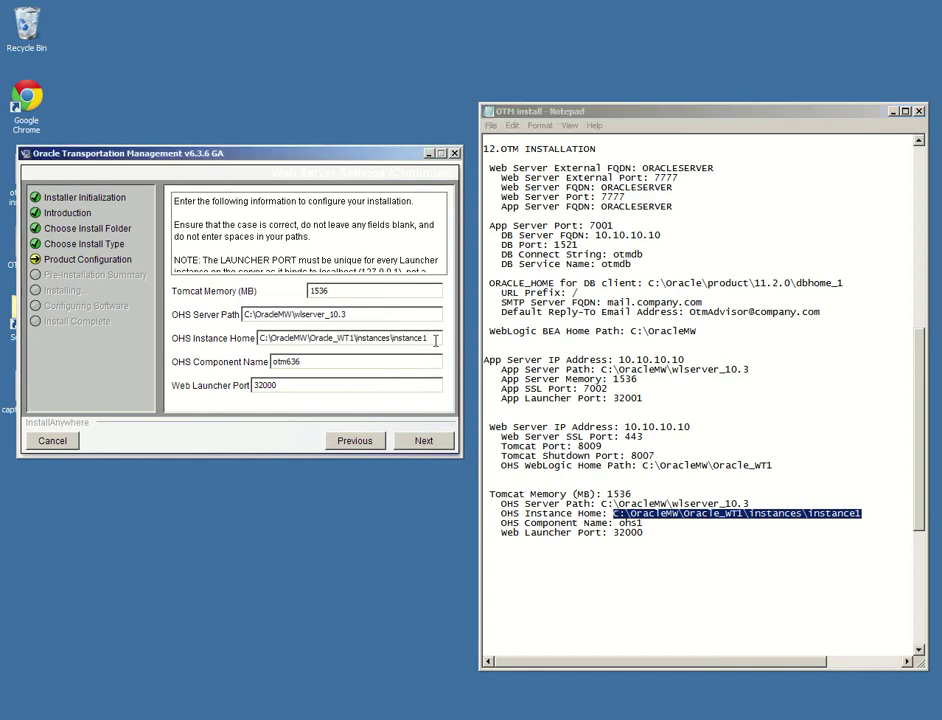
click(320, 366)
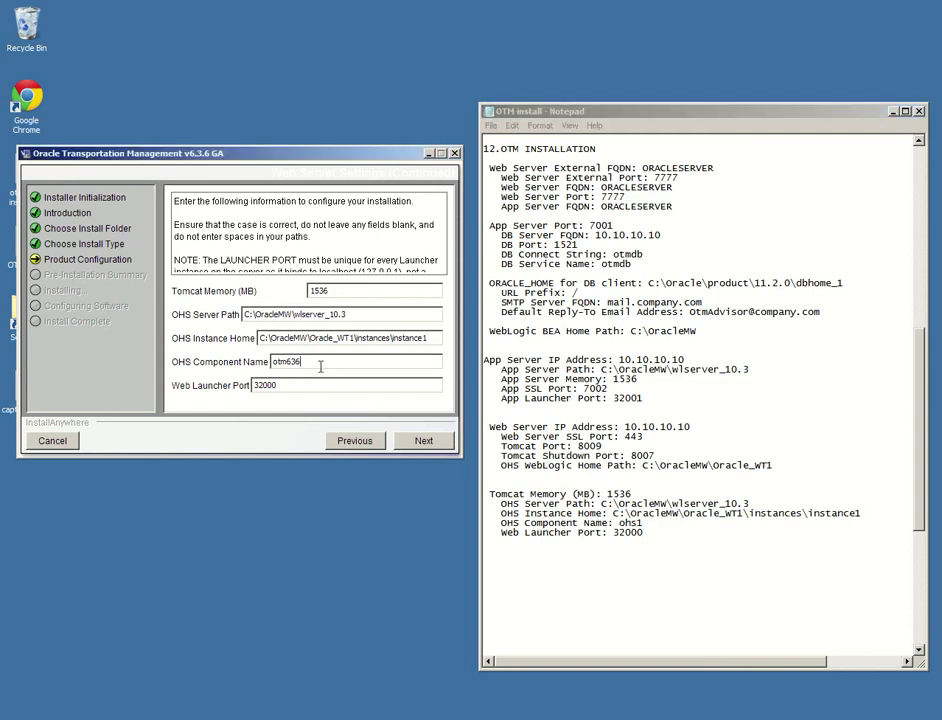
drag(320, 366, 265, 365)
text(ohs1)
click(347, 385)
click(430, 448)
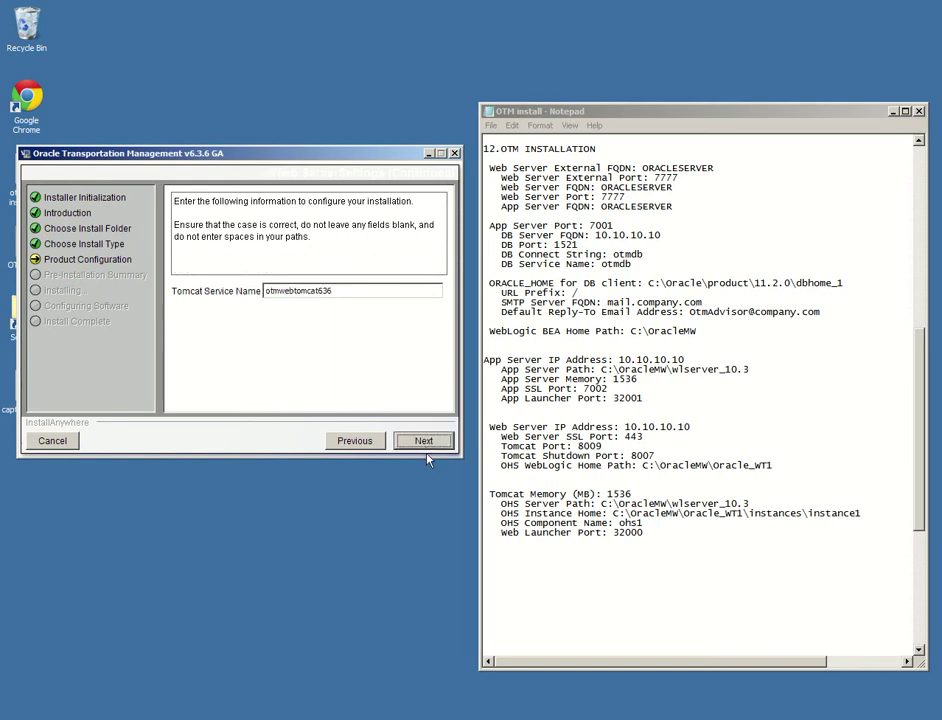
Enter the WebLogic system password and the App-to-Web authentication password
click(426, 444)
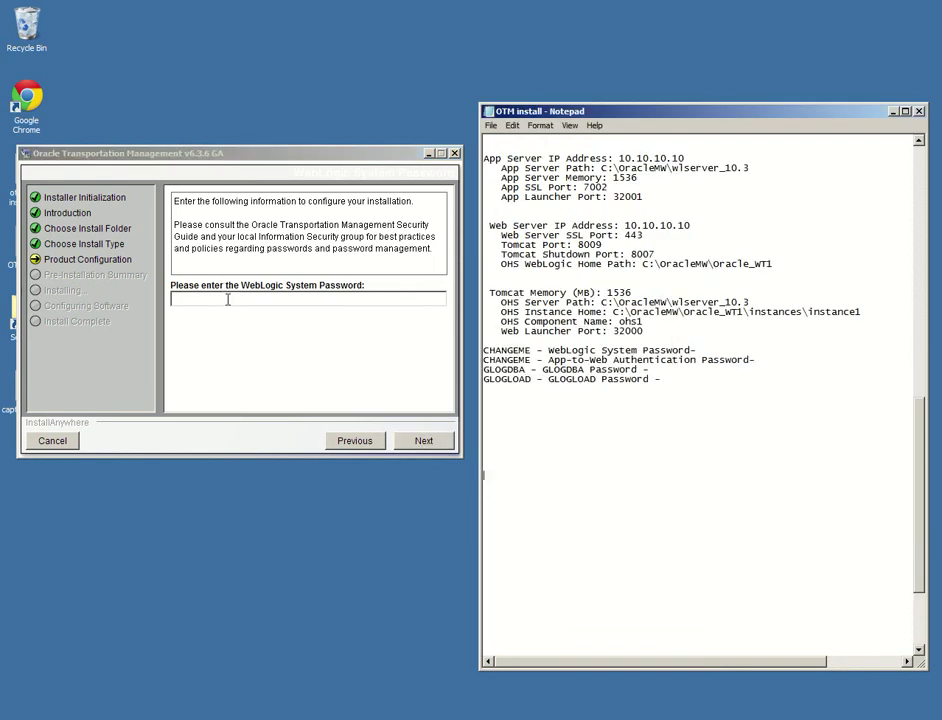
click(228, 298)
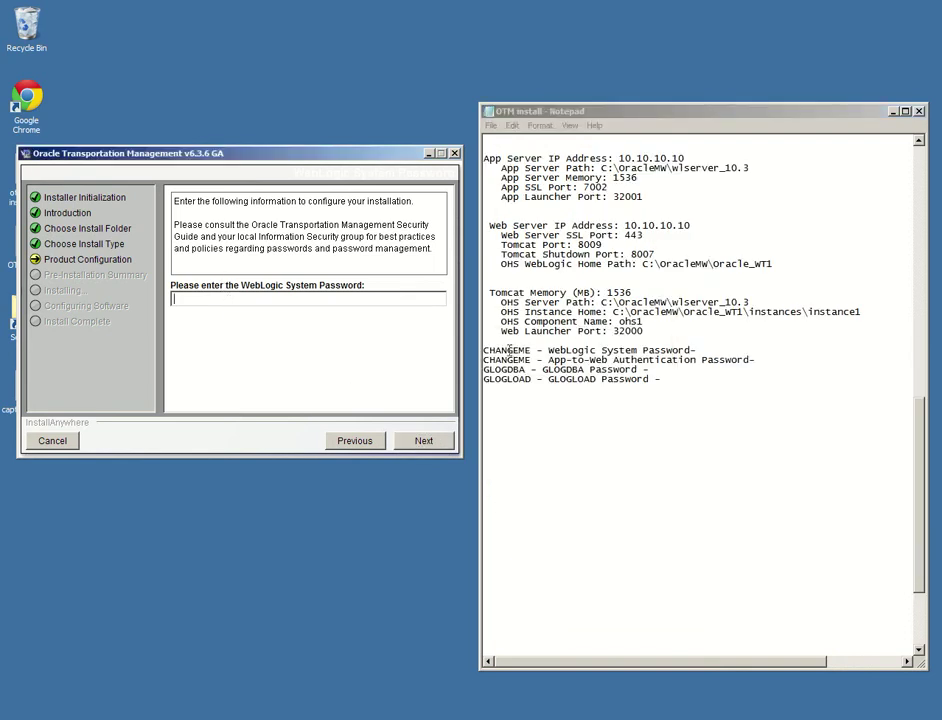
text(CHANGEME)
click(430, 441)
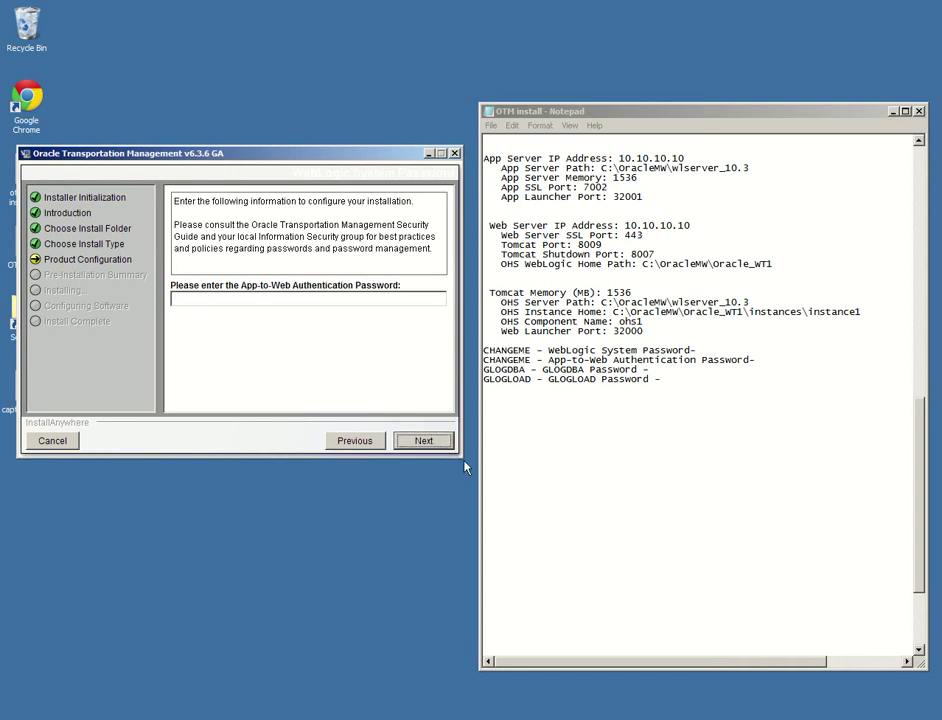
click(306, 300)
text(CHANGEME)
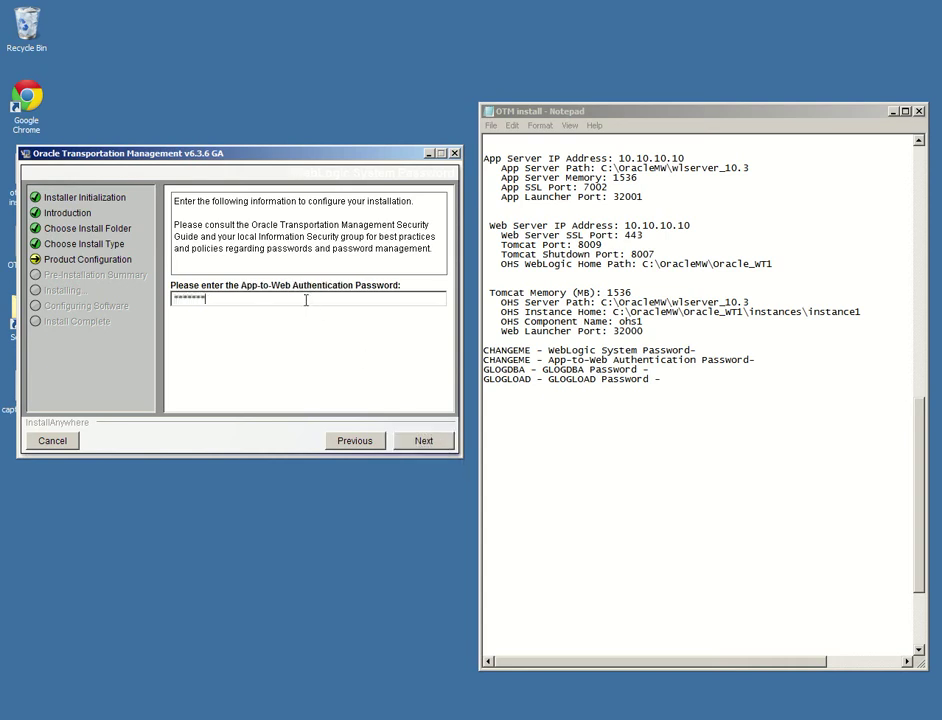
click(435, 437)
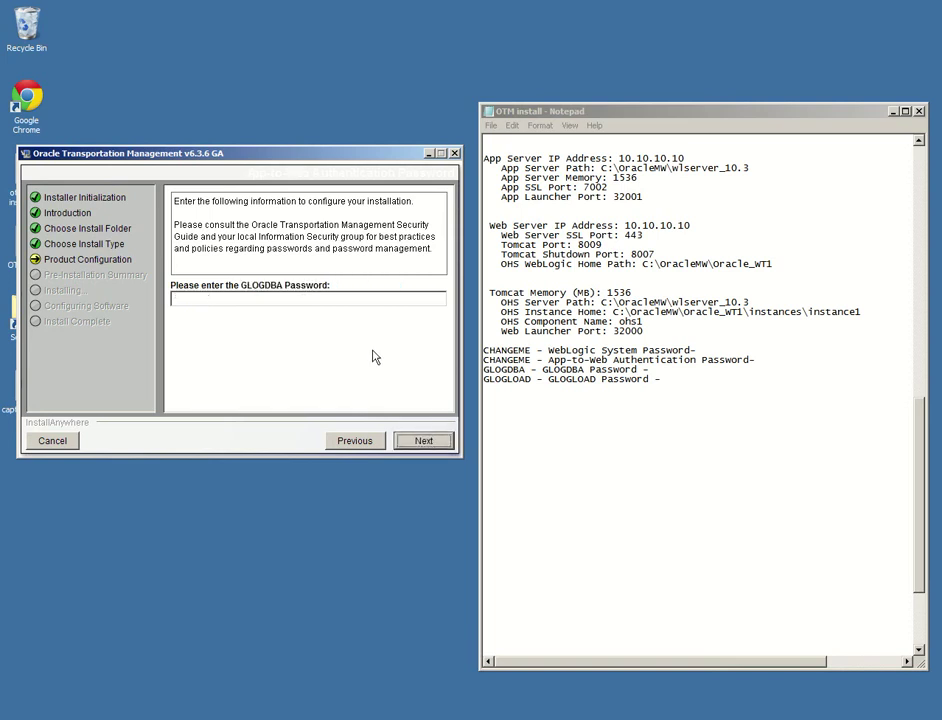
Enter the GLOGDBA and GLOGLOAD passwords
click(242, 302)
text(G)
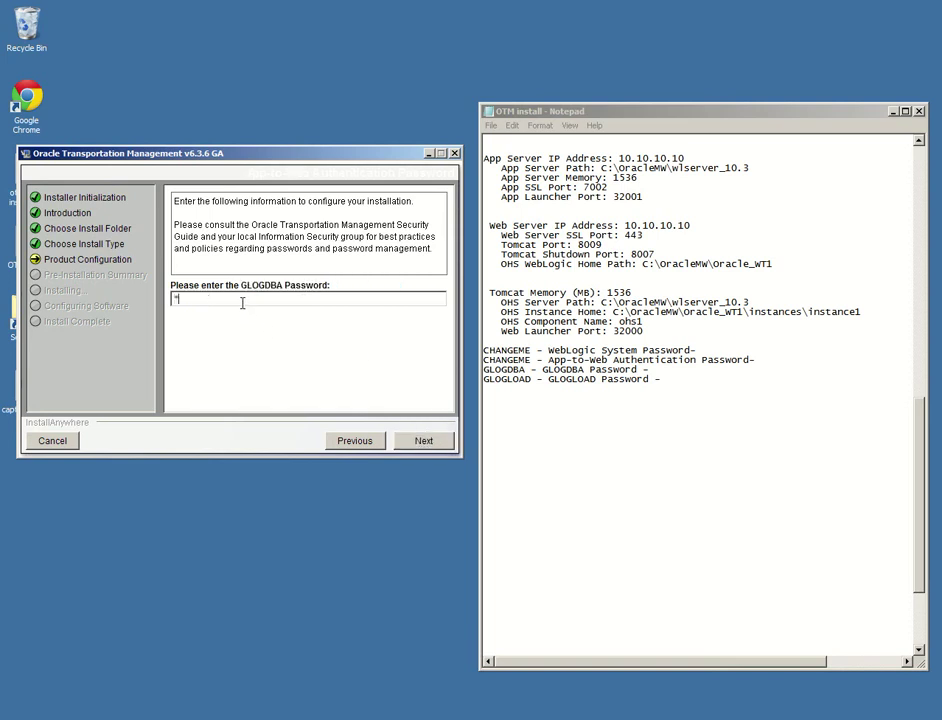
text(LOGDBA)
click(422, 441)
text(GLOGLOAD)
Keep No for custom-properties migration and select no optional components
click(443, 440)
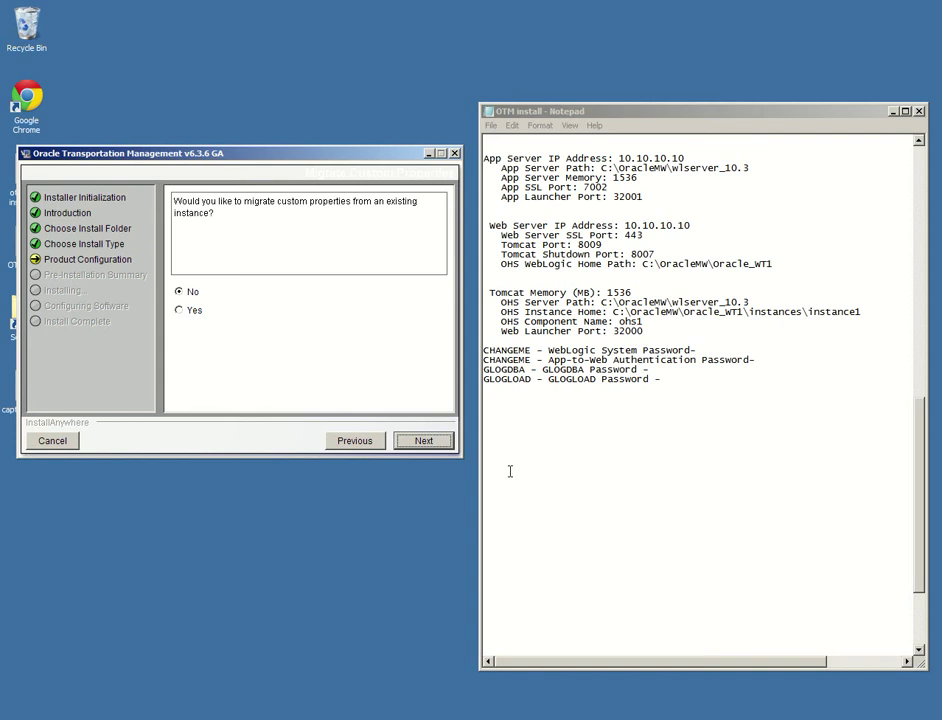
click(195, 292)
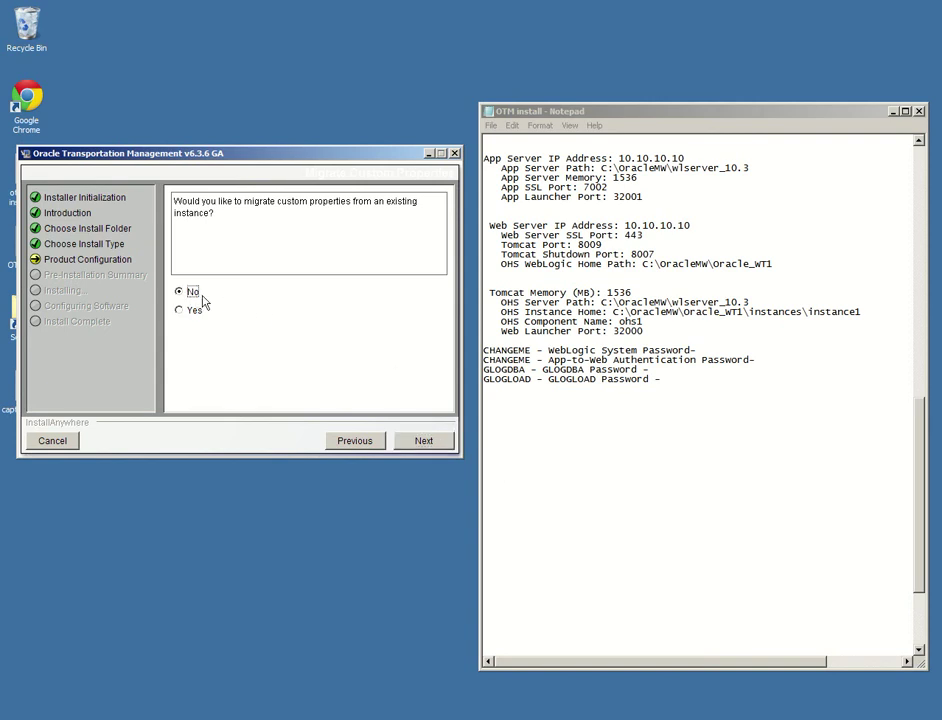
click(424, 440)
drag(440, 328, 446, 390)
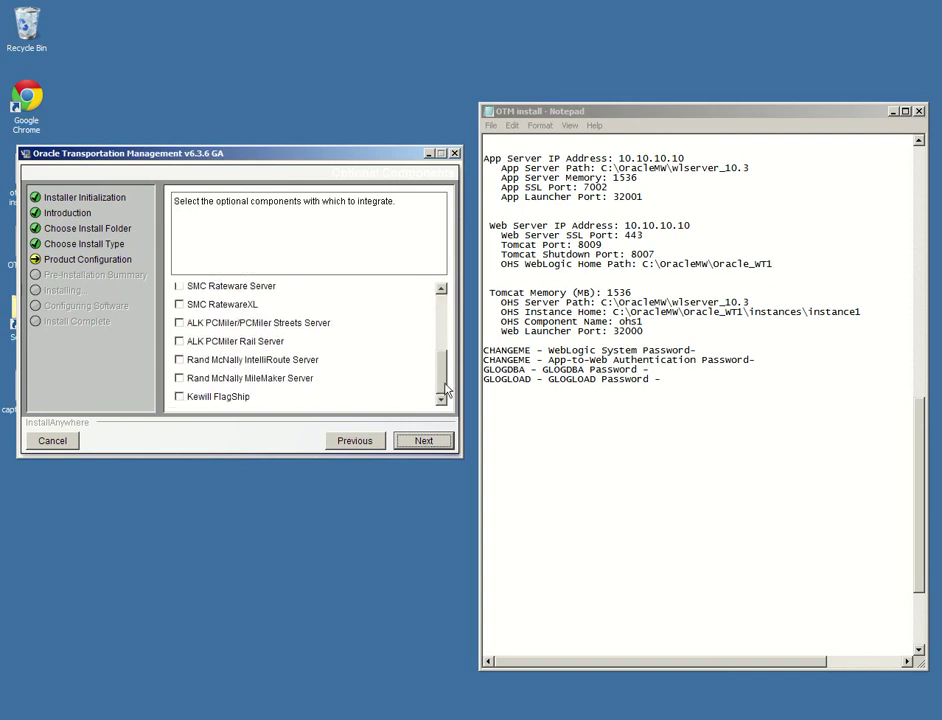
click(430, 441)
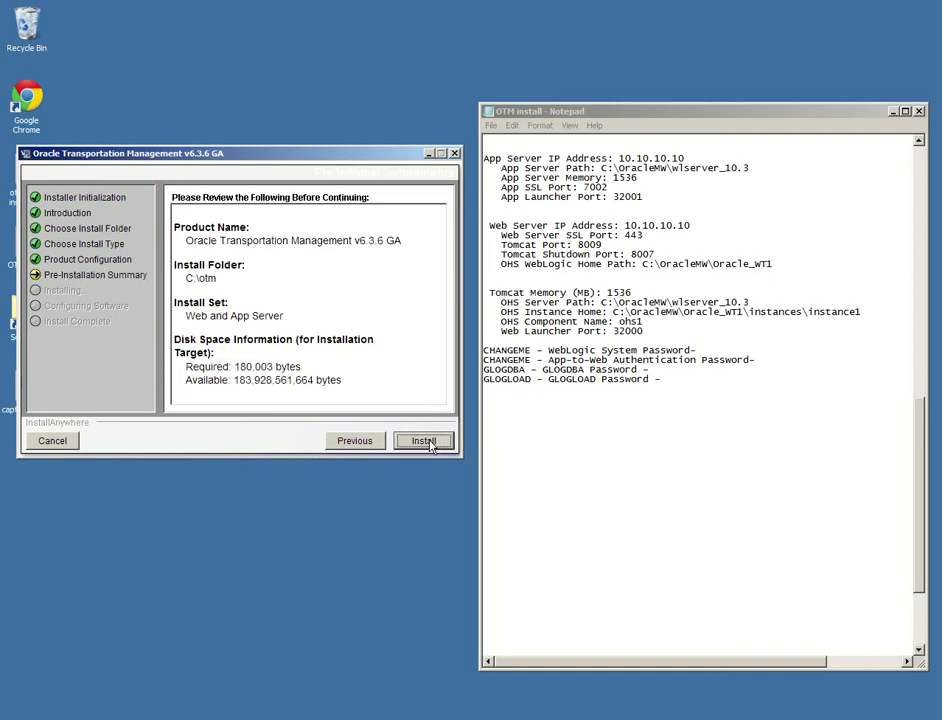
Start the installation and add a password warning line to the install notes meanwhile
click(430, 443)
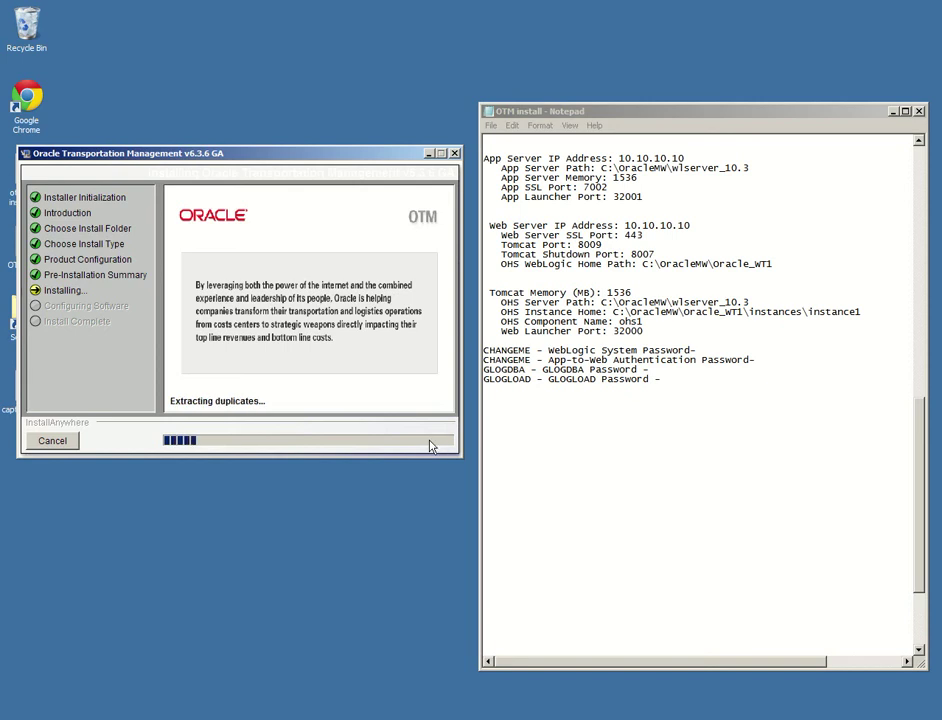
click(503, 484)
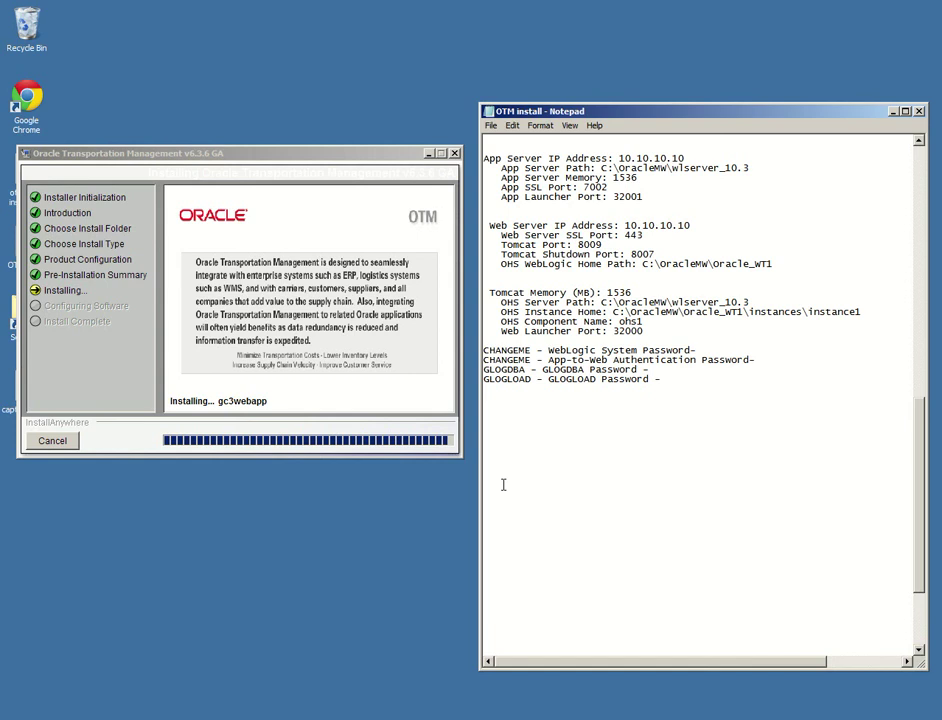
key(ctrl+v)
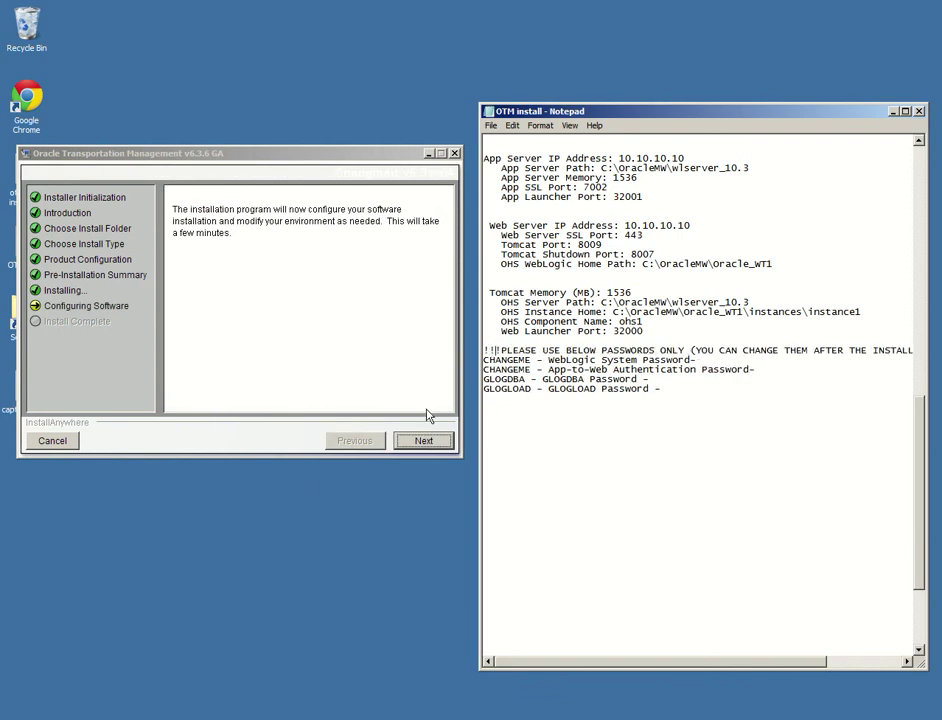
Continue through Configuring Software, then scroll past the readme toward Install Complete for v6.3.6 GA in C:\otm
click(428, 440)
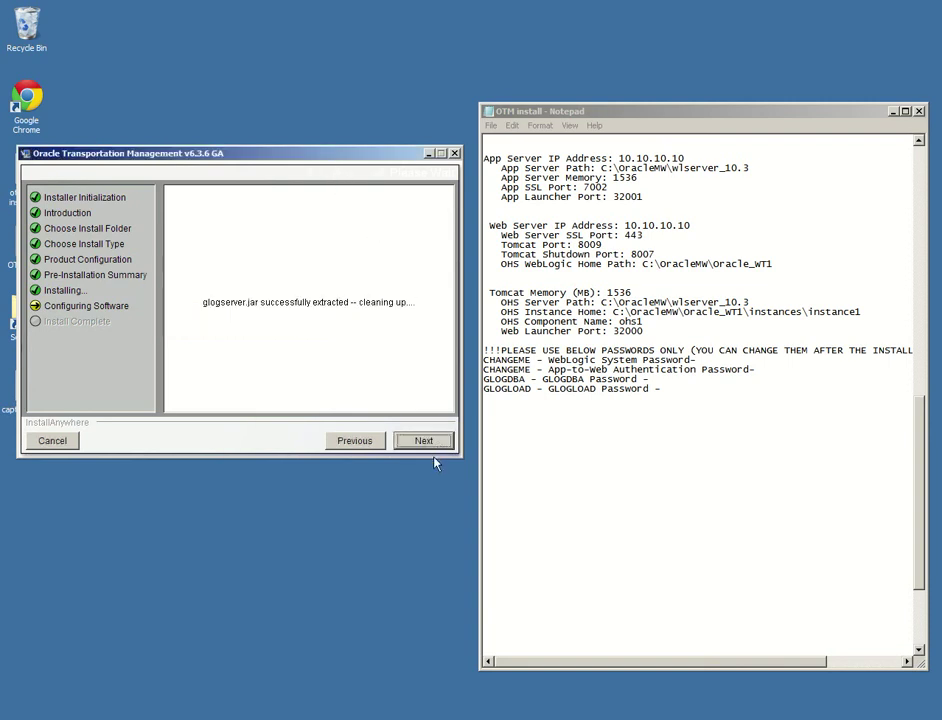
click(428, 441)
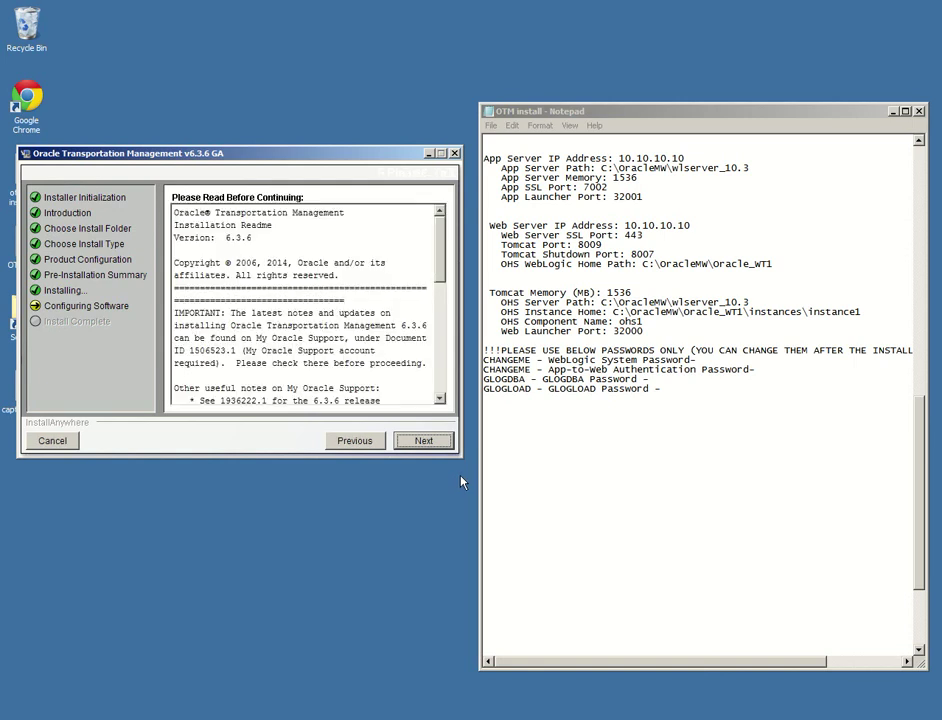
scroll(320, 345, down, 5)
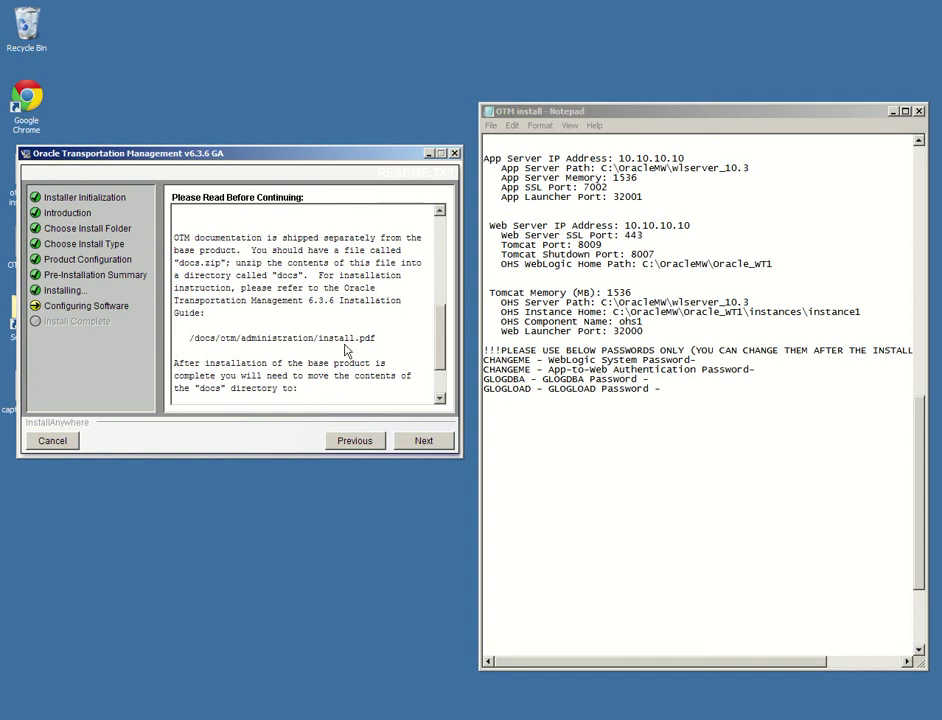
drag(375, 342, 176, 238)
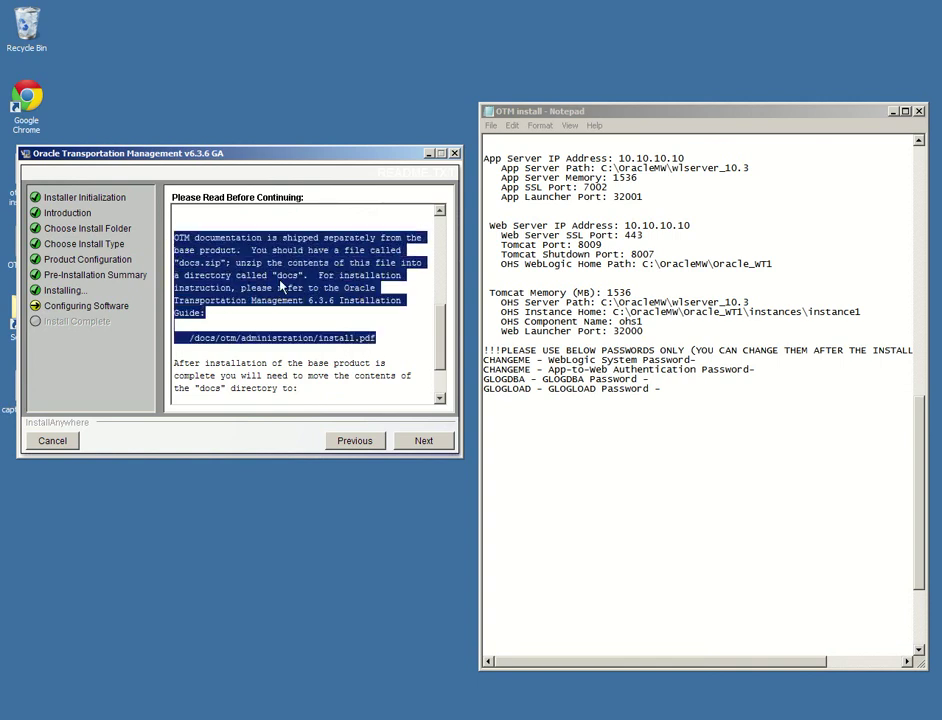
click(282, 286)
Move past the readme, select 'No, I will restart my system myself', and exit with Done
click(424, 443)
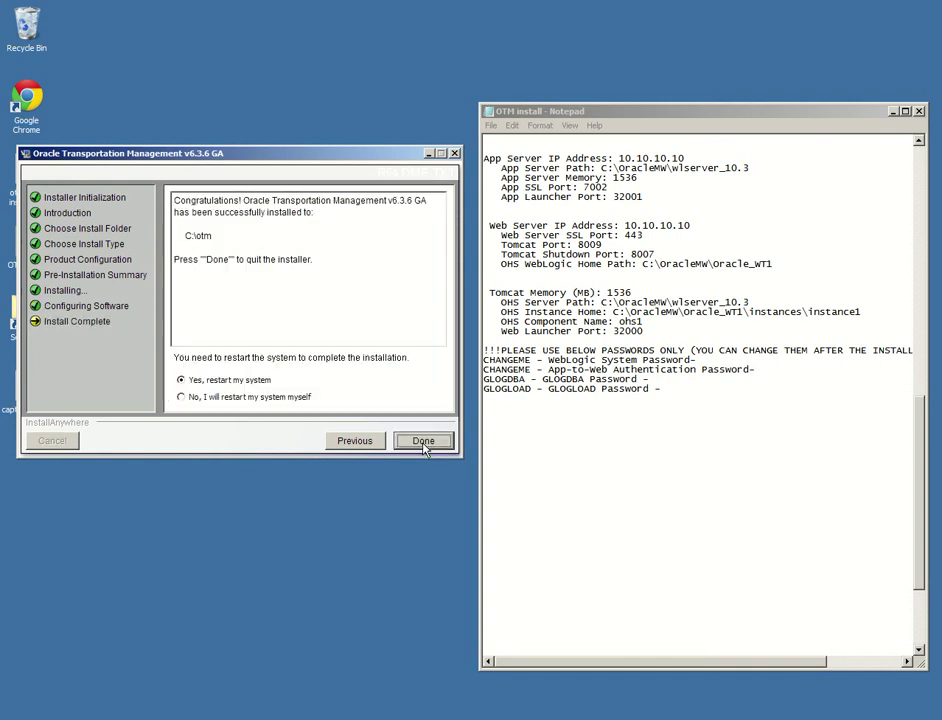
click(250, 398)
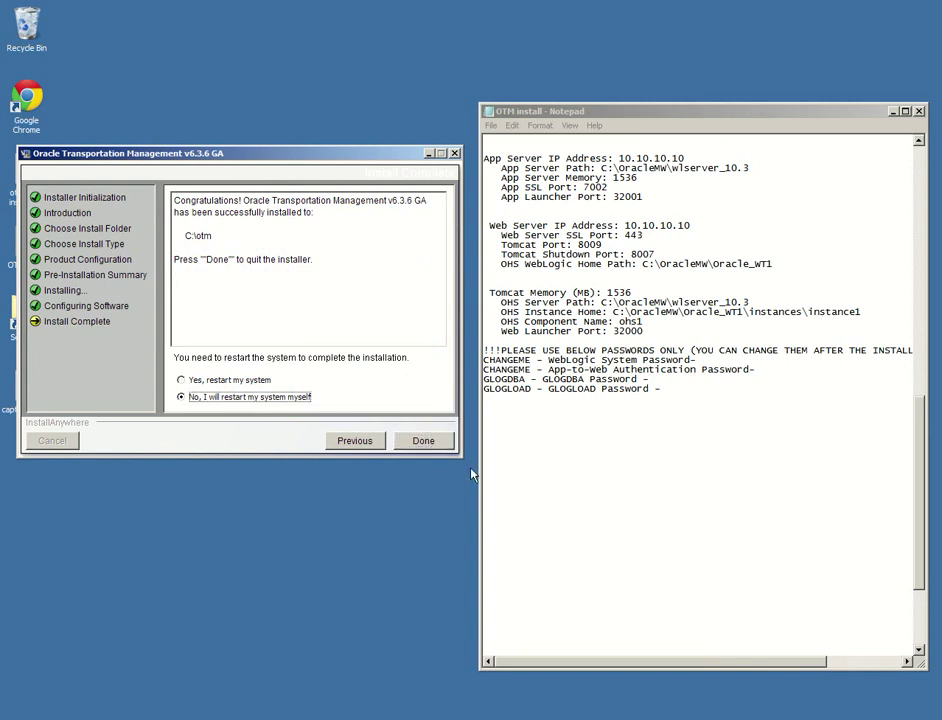
click(436, 447)
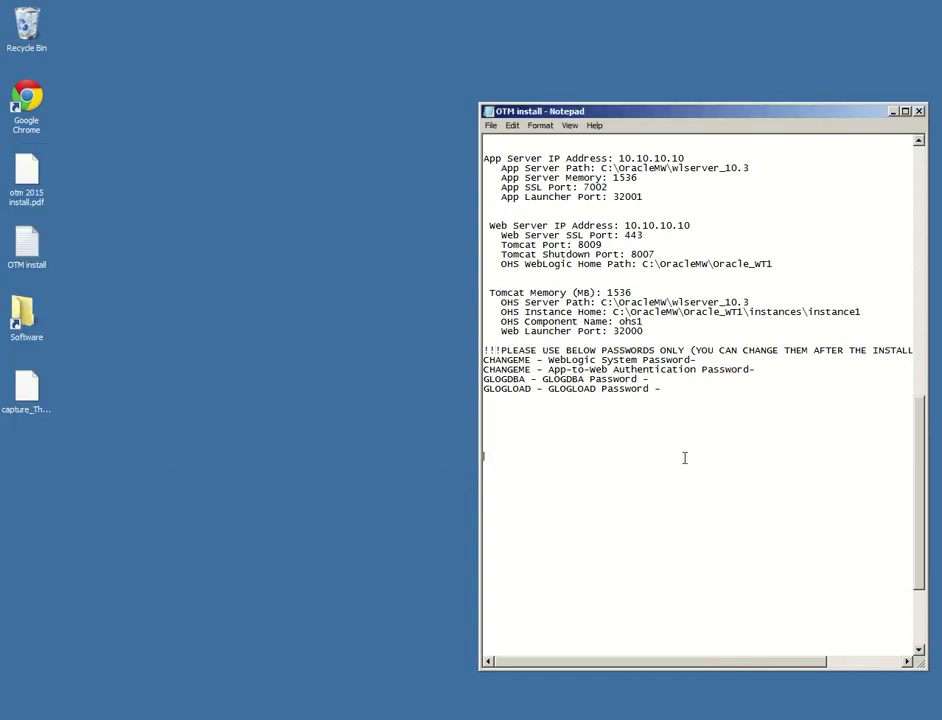